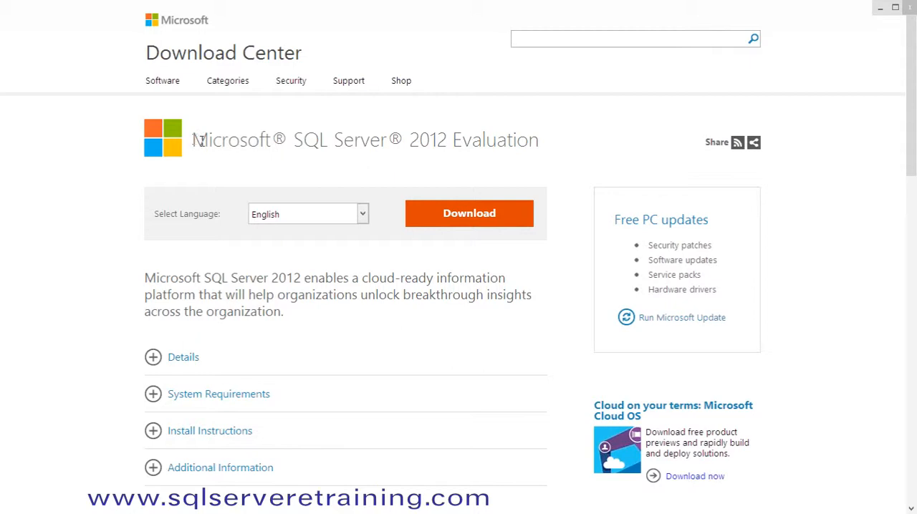
Step: Review the downloadable files offered for Microsoft SQL Server 2012 Evaluation in English, including the x64 and x86 packages, and close the list
drag(197, 141, 540, 151)
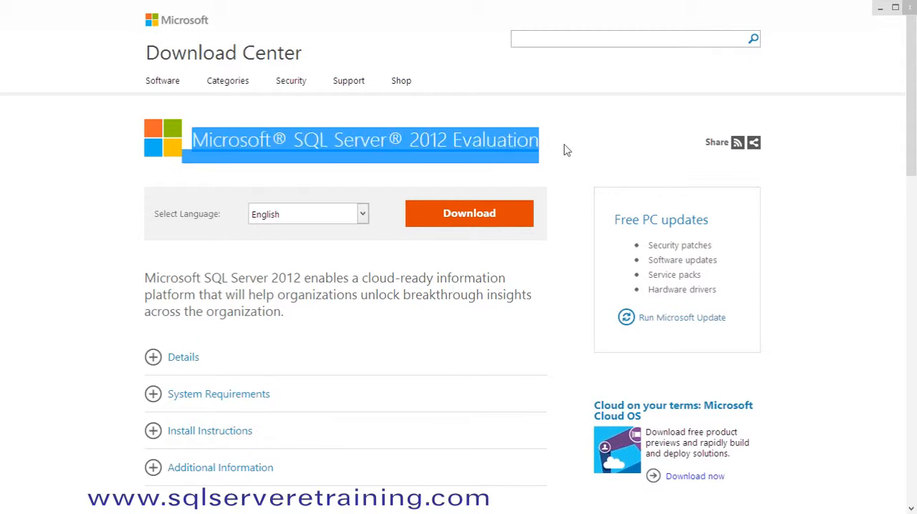
click(564, 150)
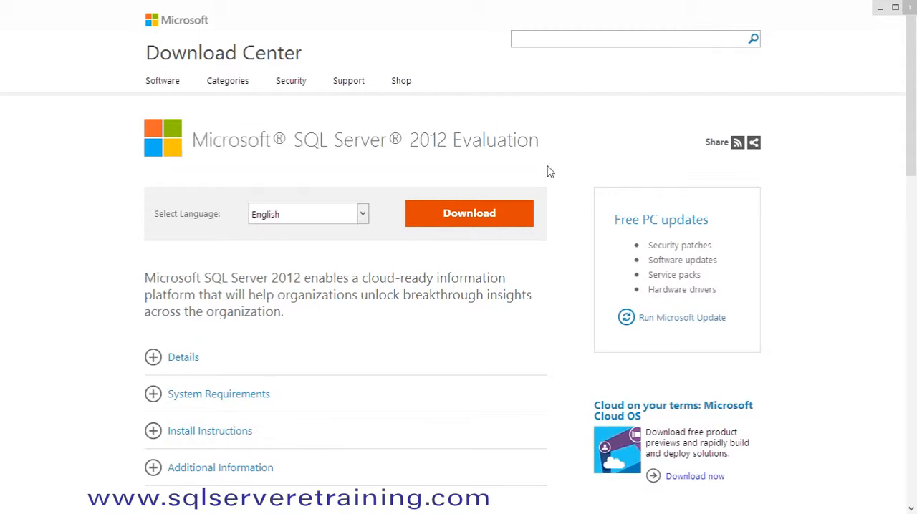
click(469, 215)
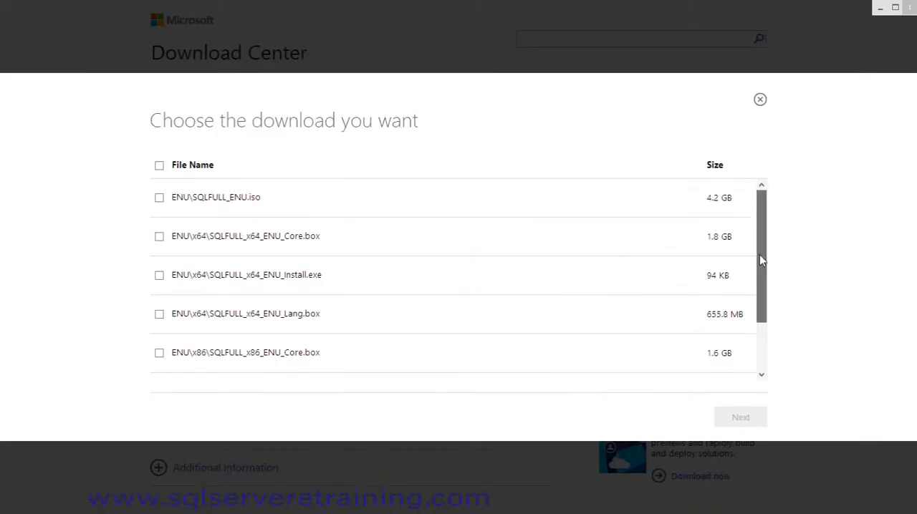
drag(761, 261, 763, 331)
drag(765, 282, 763, 225)
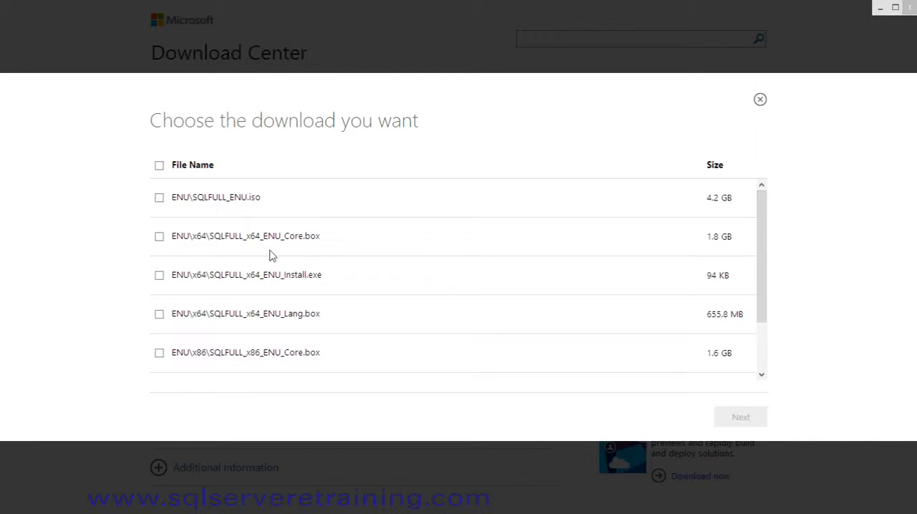
drag(760, 265, 761, 318)
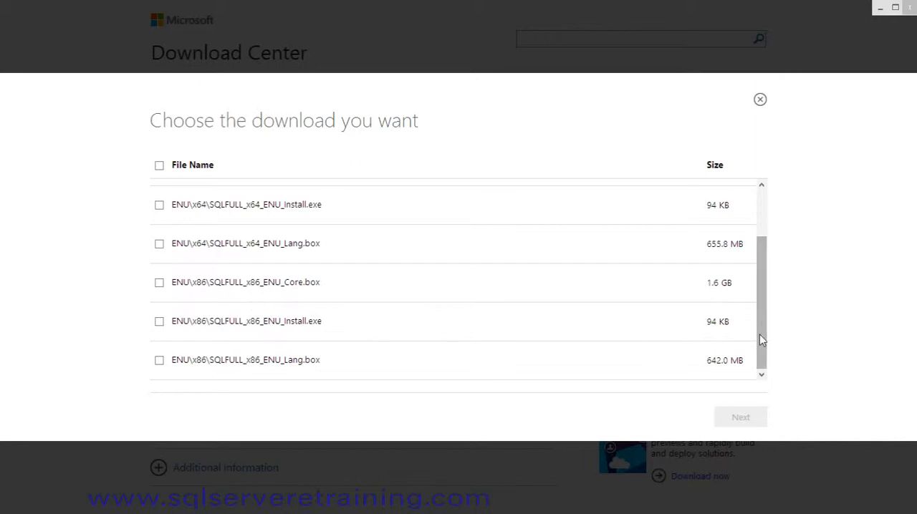
drag(762, 339, 745, 284)
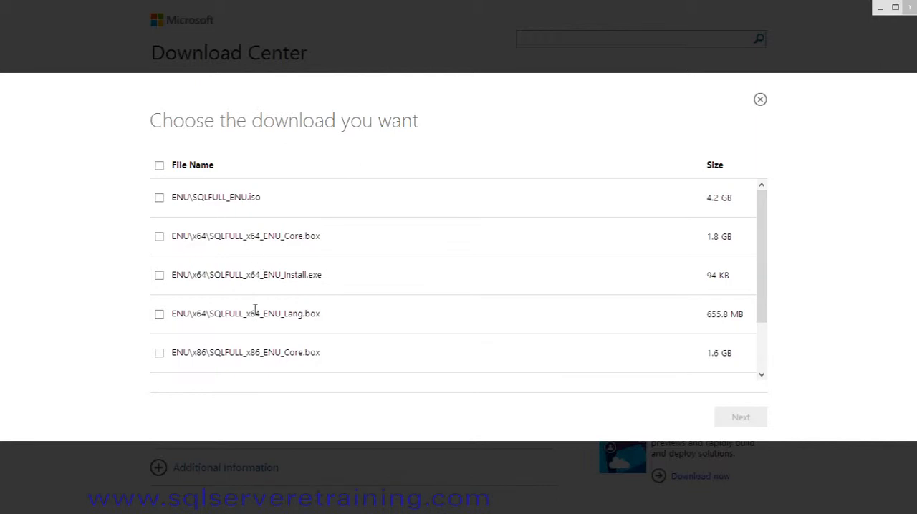
click(759, 100)
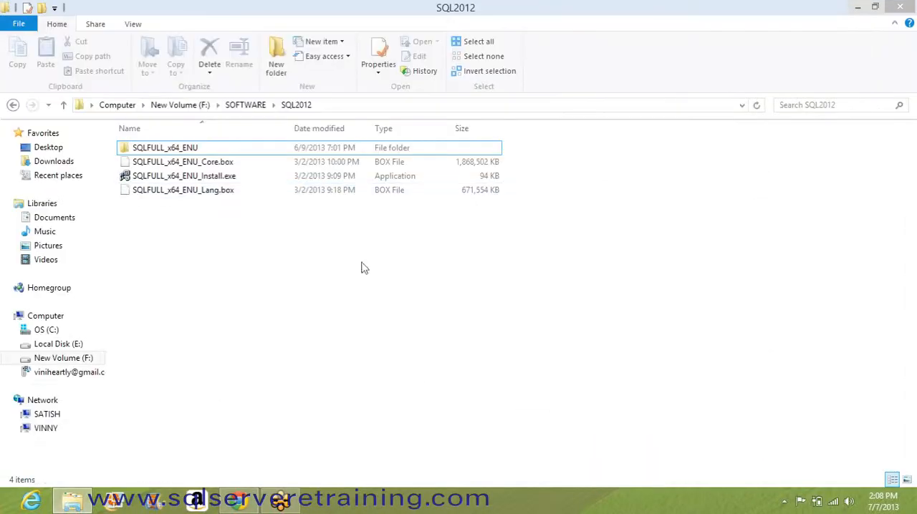
Step: Examine the downloaded SQLFULL_x64_ENU Core.box, Install.exe and Lang.box files in the SQL2012 folder
click(232, 165)
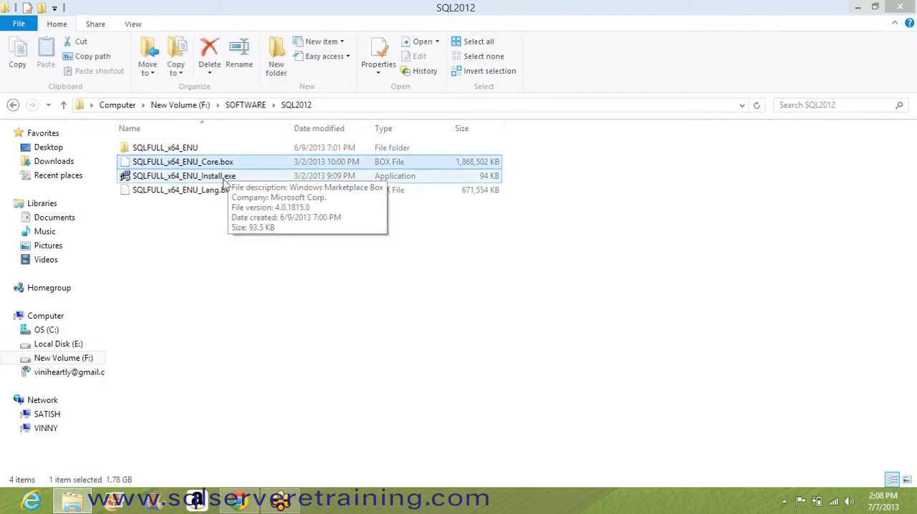
click(224, 177)
click(222, 194)
click(222, 163)
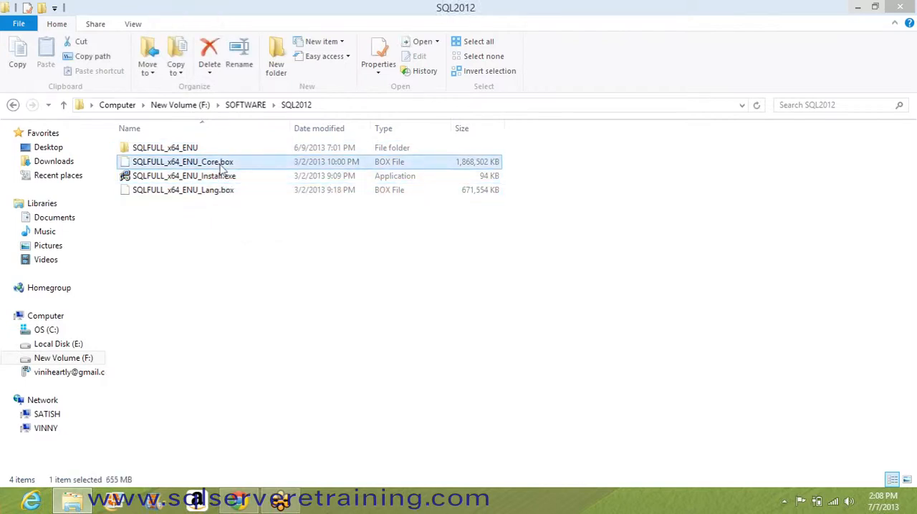
click(222, 179)
click(224, 190)
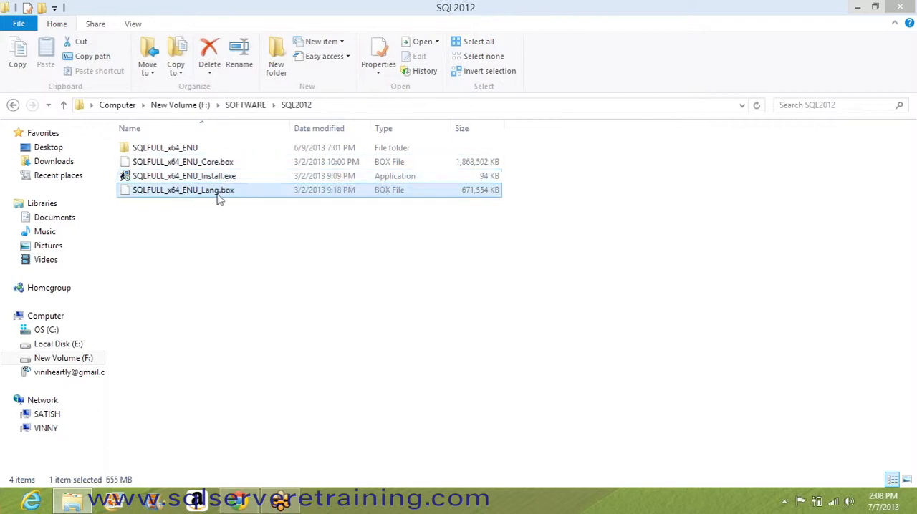
click(221, 200)
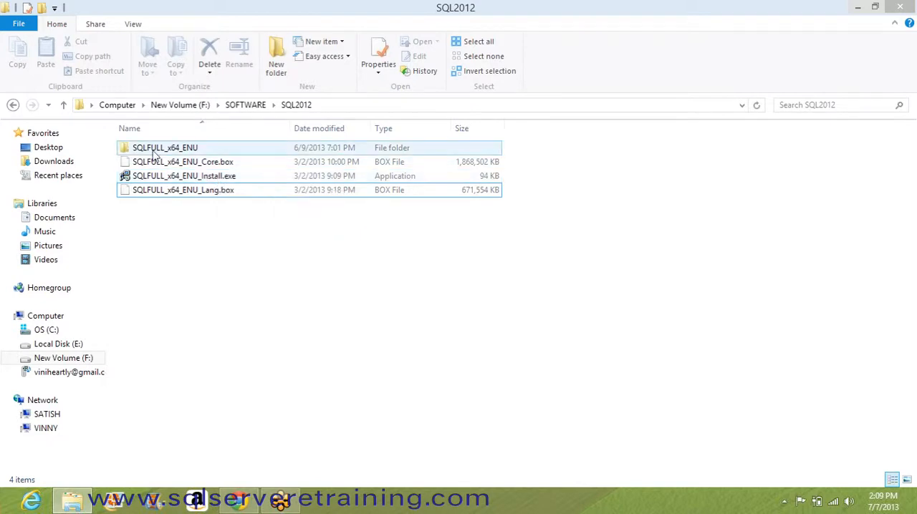
Step: Open the extracted SQLFULL_x64_ENU folder and launch SETUP.EXE
click(151, 153)
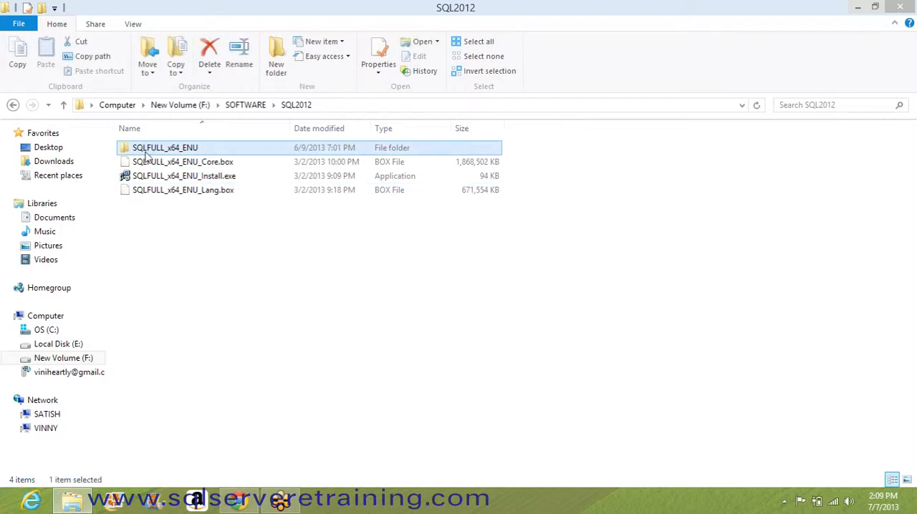
double_click(166, 150)
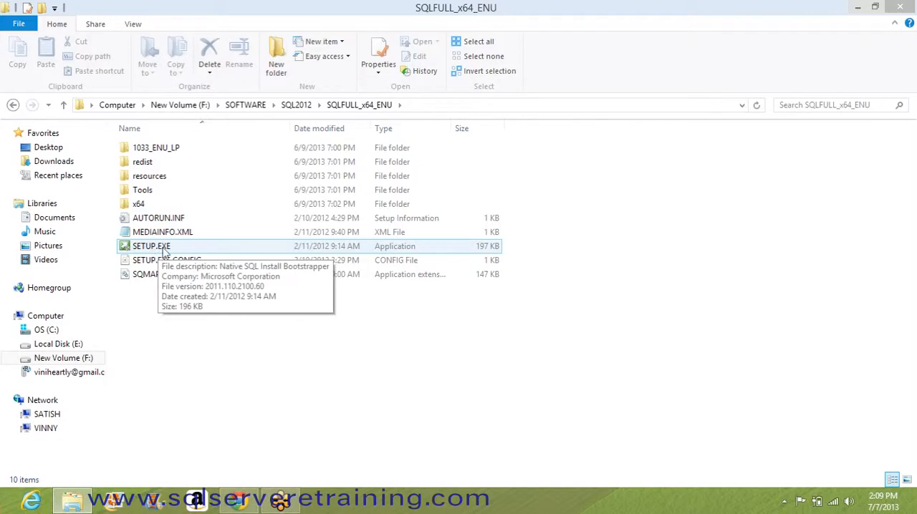
double_click(165, 250)
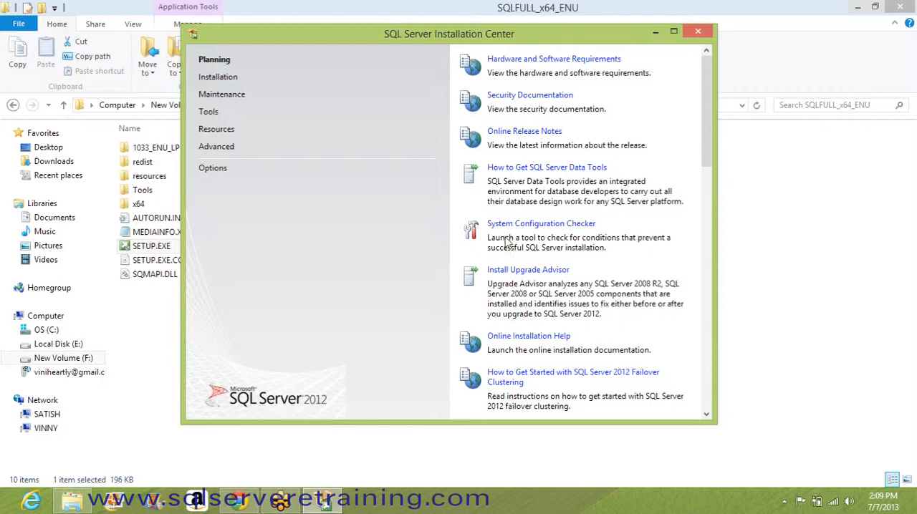
Step: Start a new SQL Server stand-alone installation and continue past the initial setup support rules check
click(216, 83)
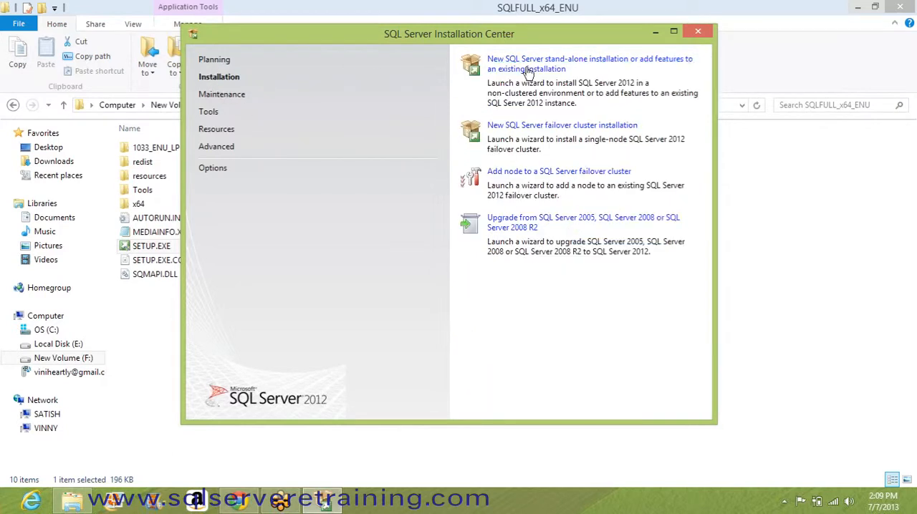
click(533, 67)
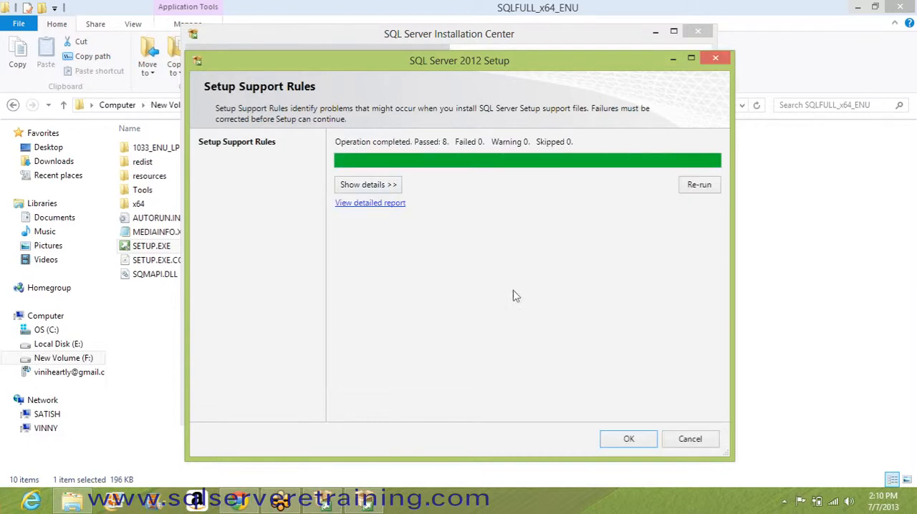
click(625, 442)
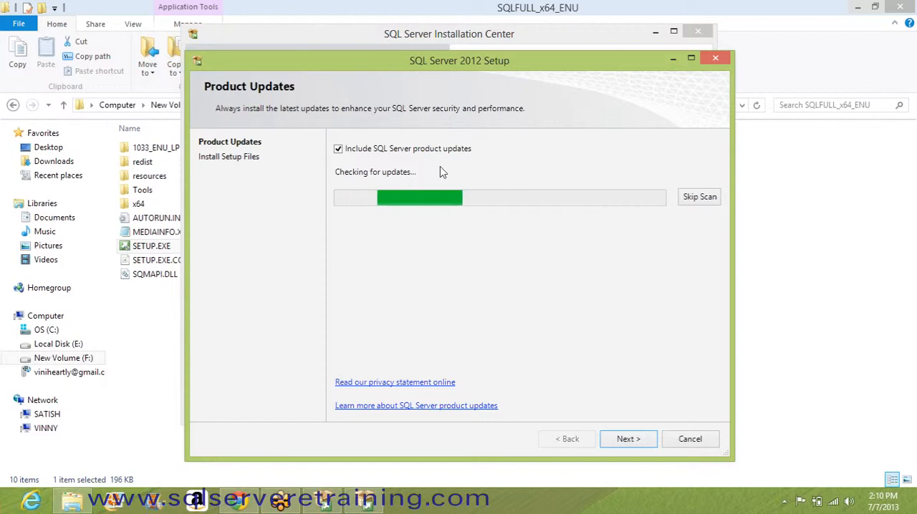
Step: Exclude SQL Server product updates, install the setup files and continue past the second setup support rules check
click(339, 151)
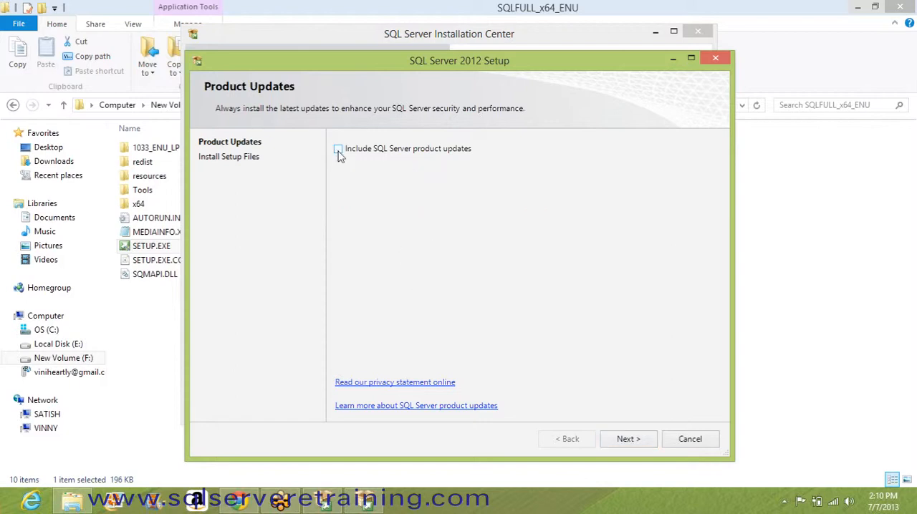
click(623, 439)
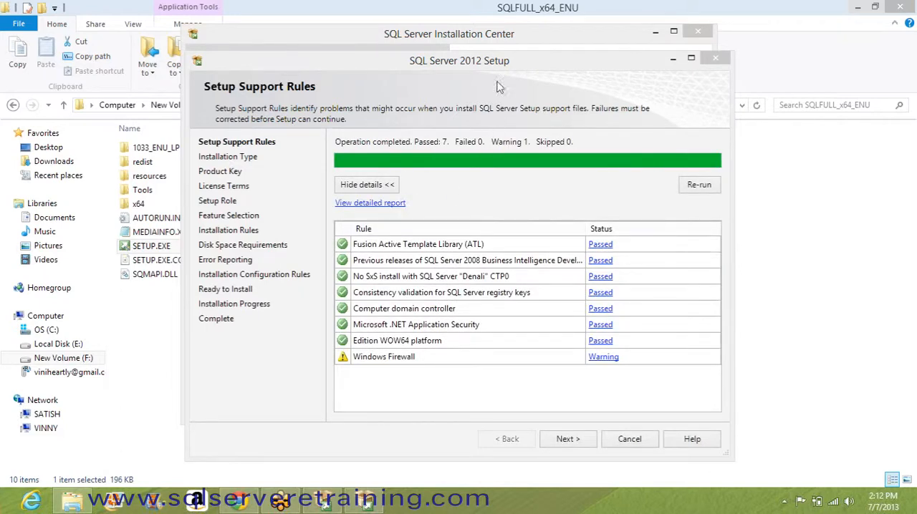
drag(500, 61, 500, 44)
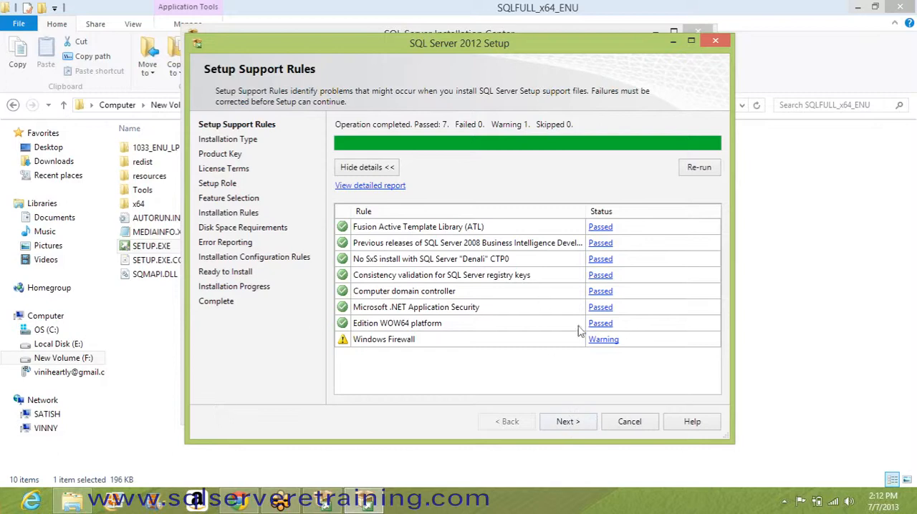
click(567, 422)
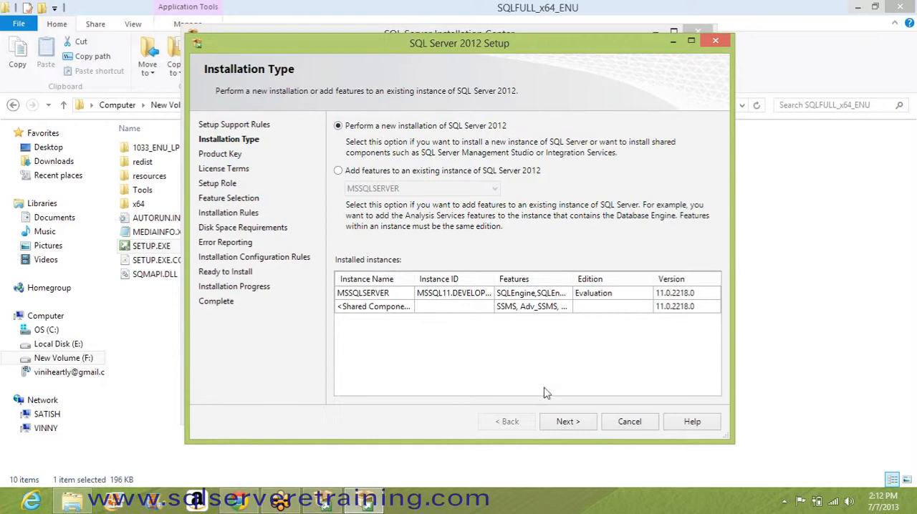
Step: Continue with a new installation of SQL Server 2012 and specify the free Evaluation edition
click(567, 421)
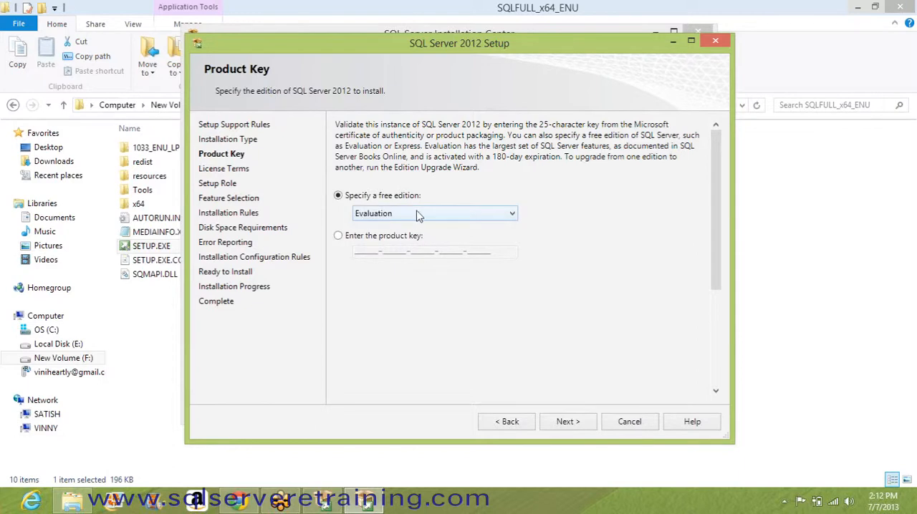
click(410, 213)
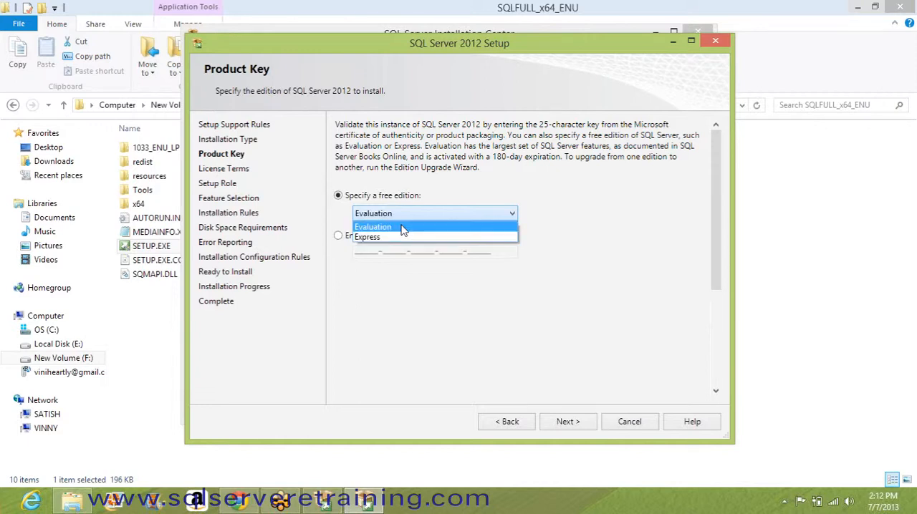
click(403, 228)
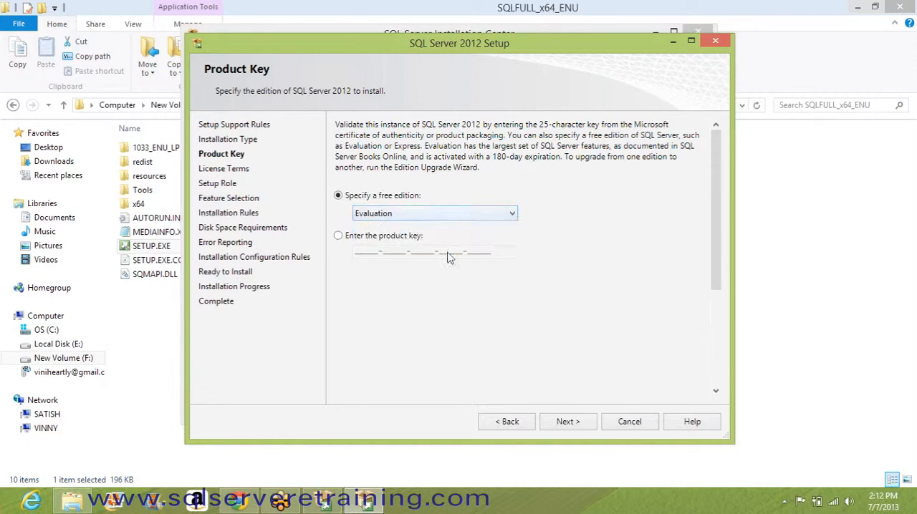
click(567, 423)
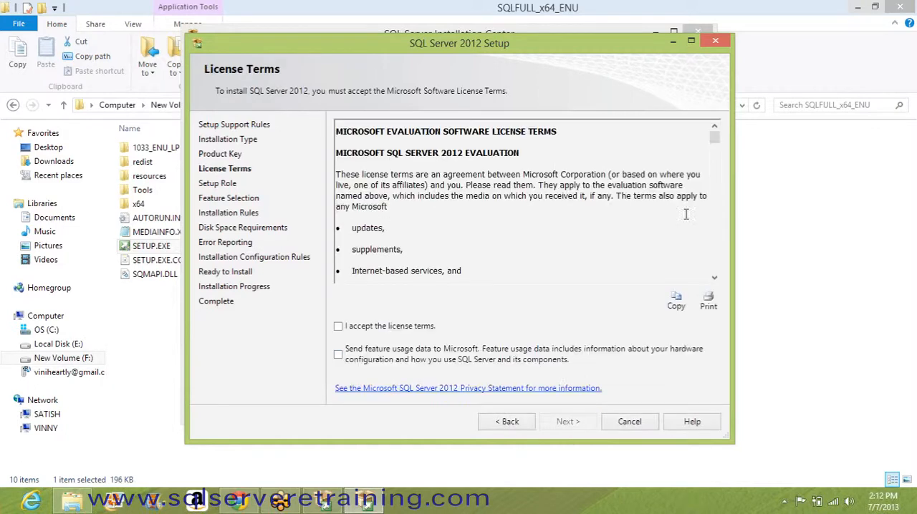
Step: Read through the license terms, accept them and continue to the setup role
drag(714, 138, 715, 266)
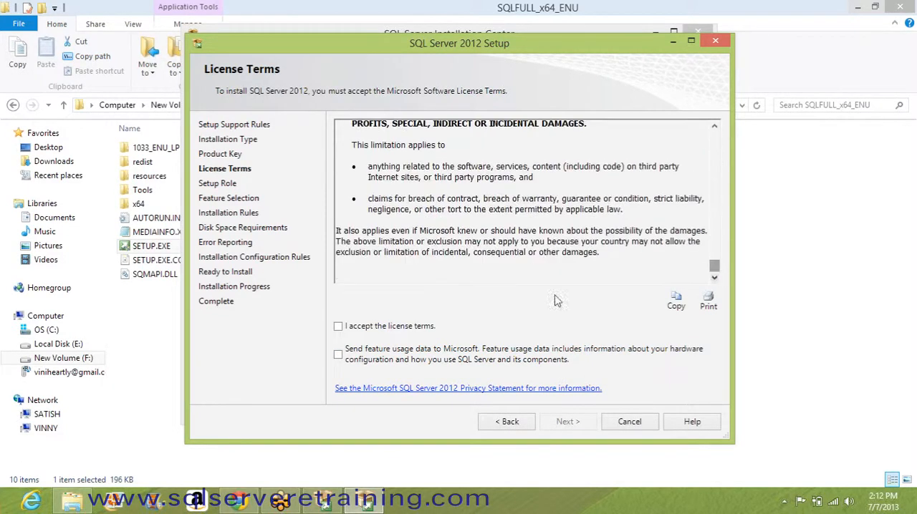
click(338, 326)
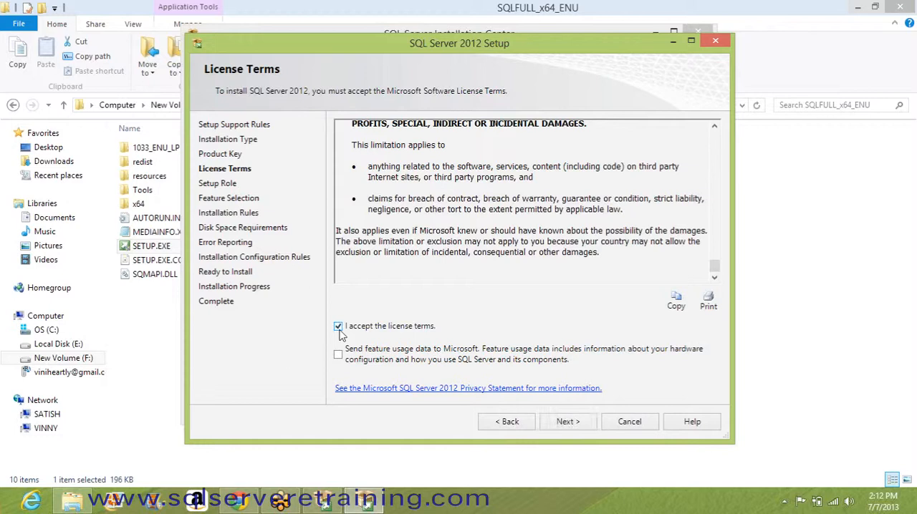
click(568, 423)
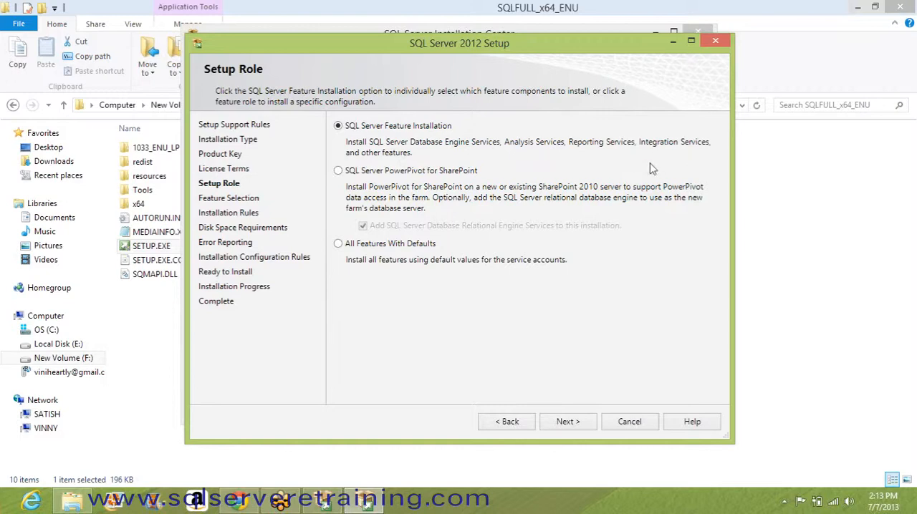
Step: Use the SQL Server Feature Installation role, select all features and continue to the instance configuration
click(571, 423)
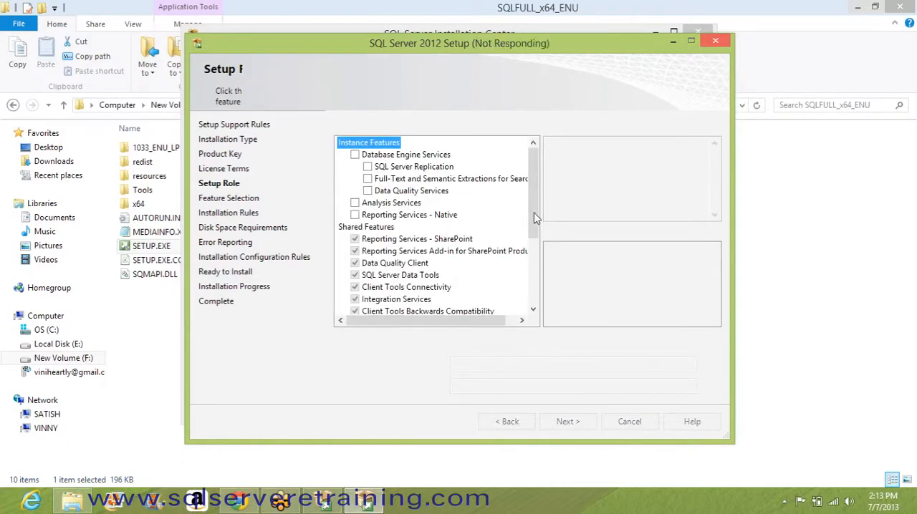
drag(531, 236, 533, 182)
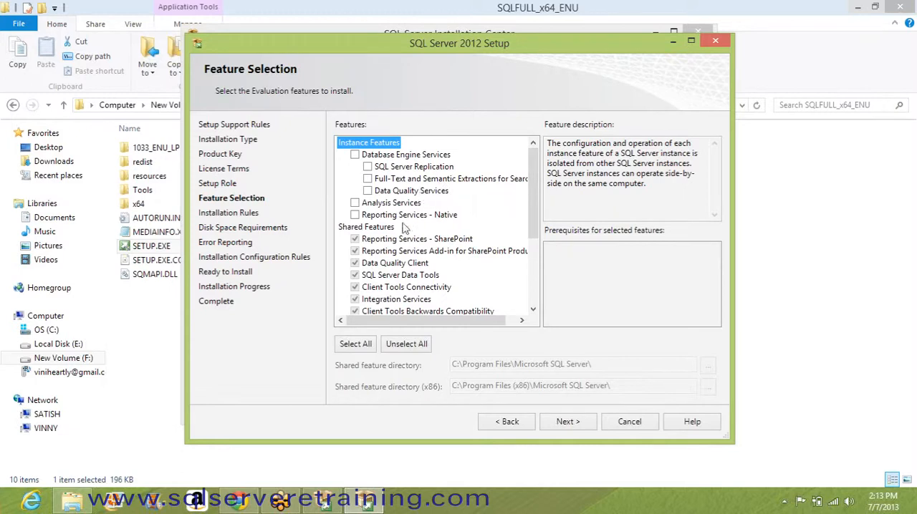
click(362, 346)
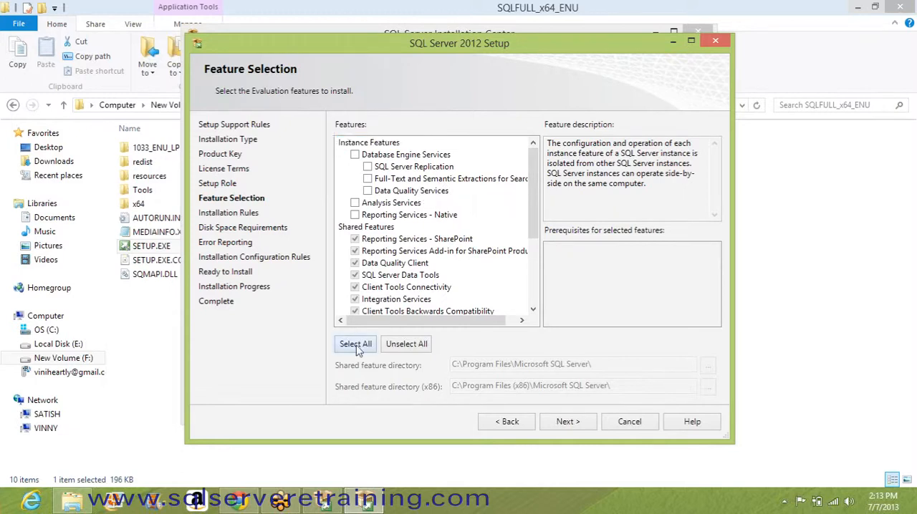
click(563, 421)
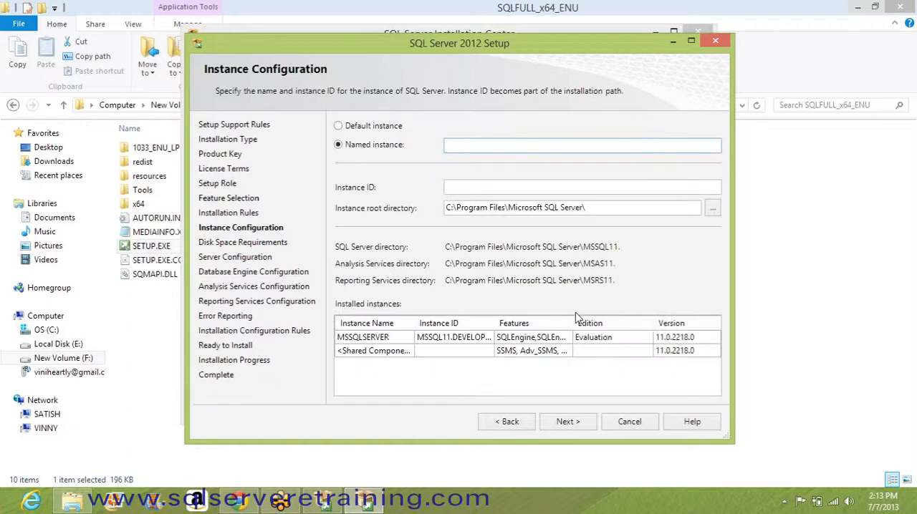
click(355, 130)
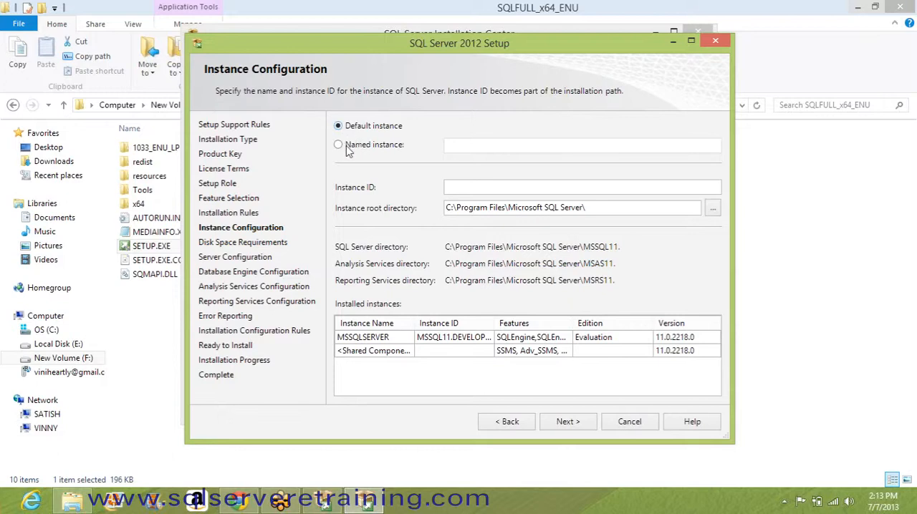
click(348, 149)
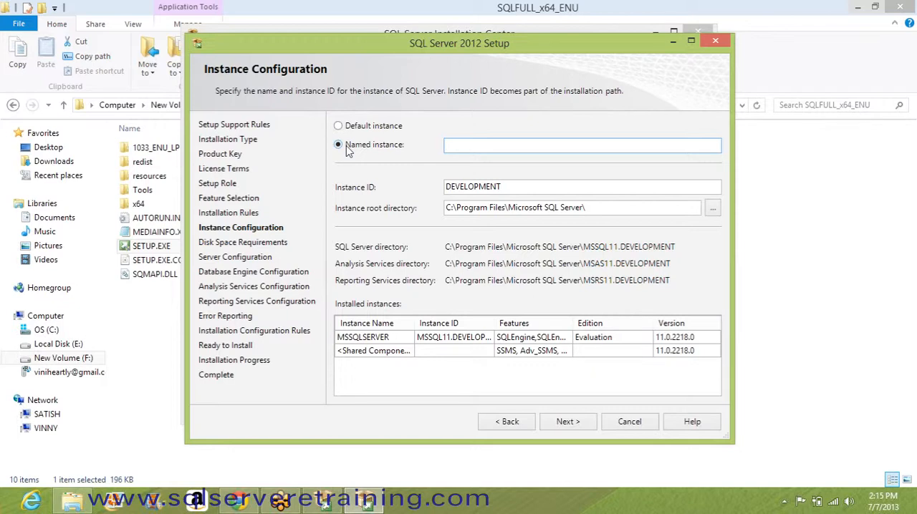
click(348, 127)
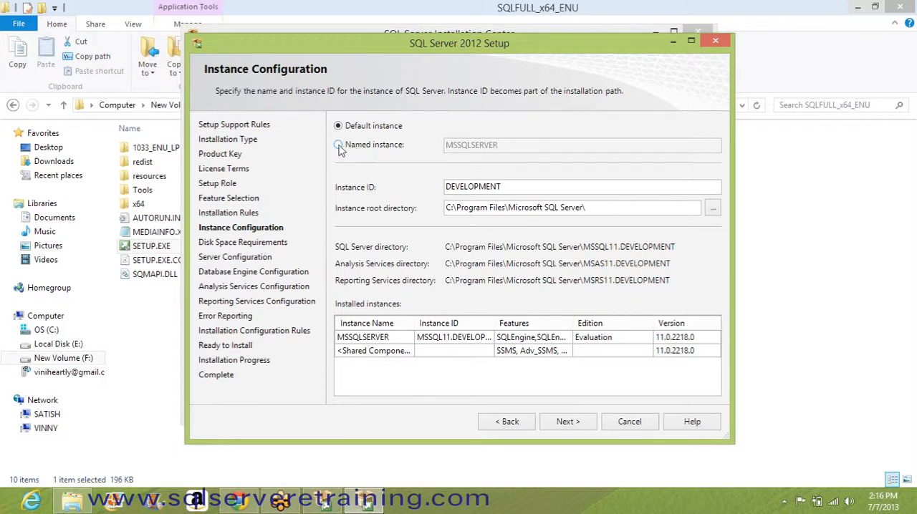
click(340, 147)
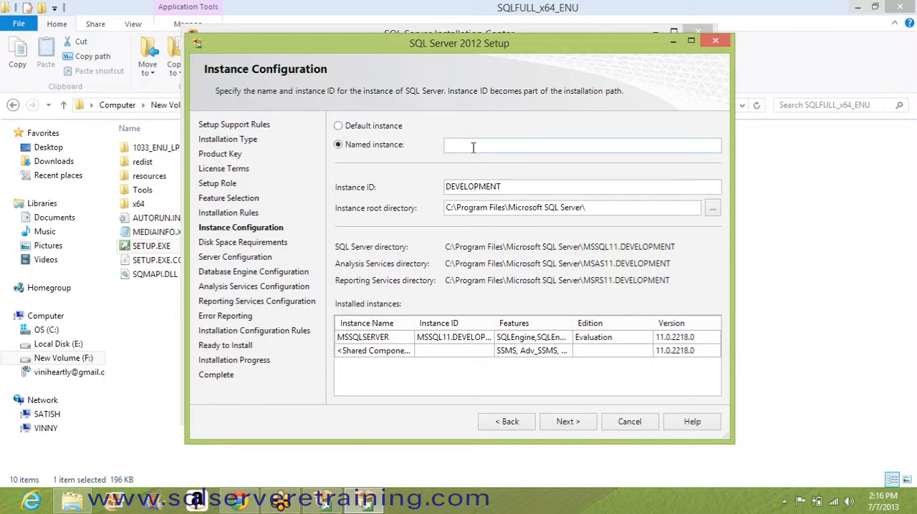
Step: Name the named instance DEV_INSTANCE and continue to the disk space requirements
click(473, 148)
text(d)
key(BackSpace)
text(DEV_I)
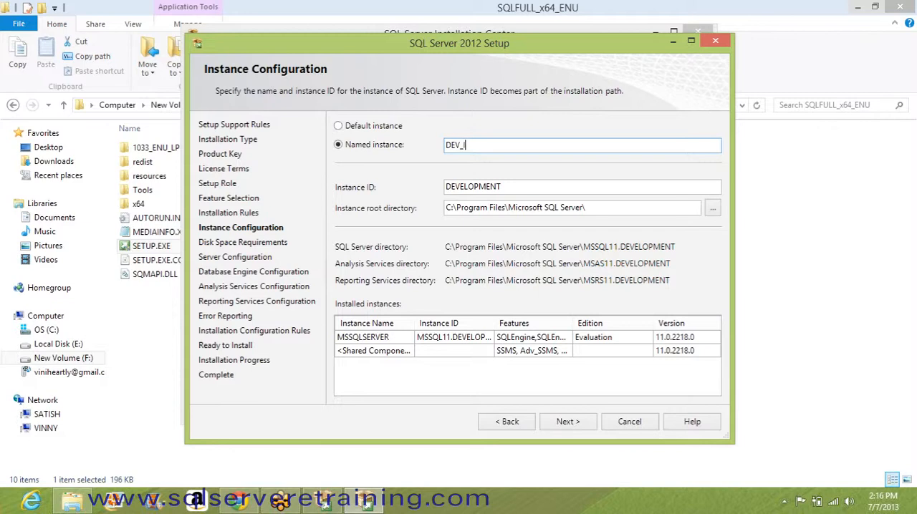
text(NSTANCE)
drag(532, 146, 441, 145)
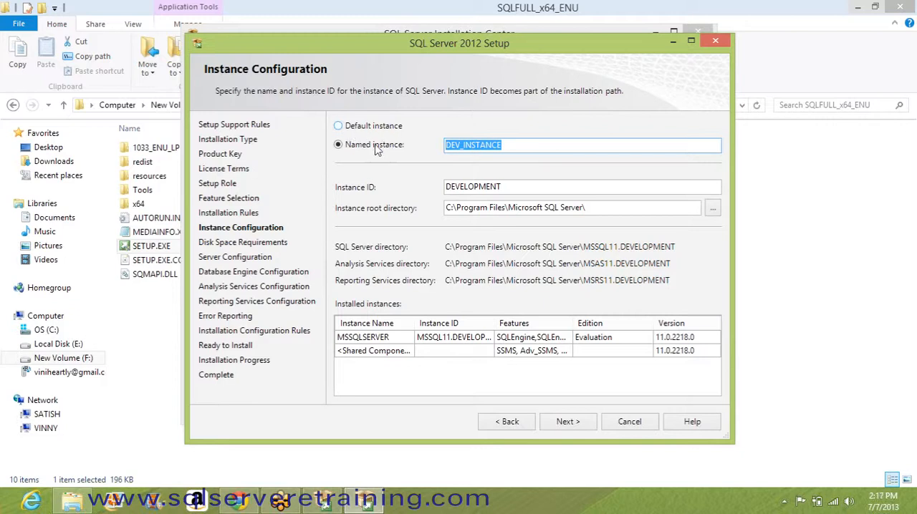
click(501, 147)
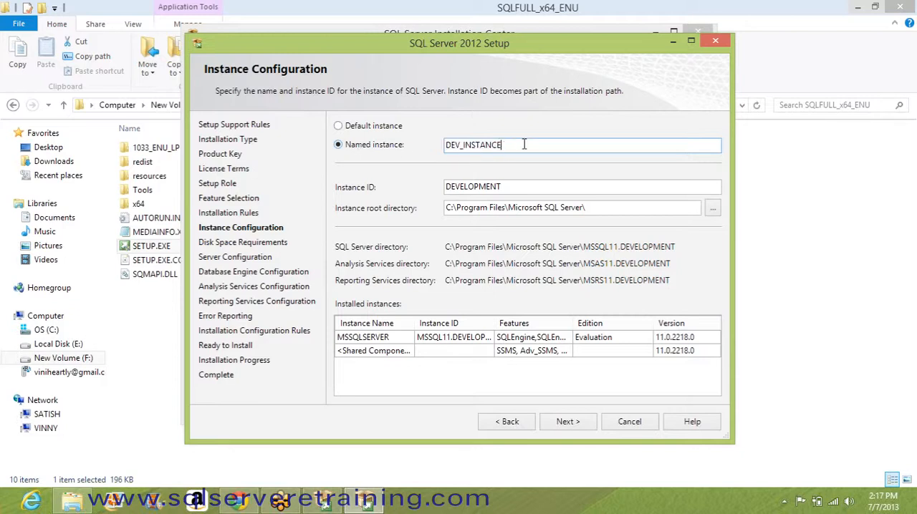
drag(525, 144, 419, 144)
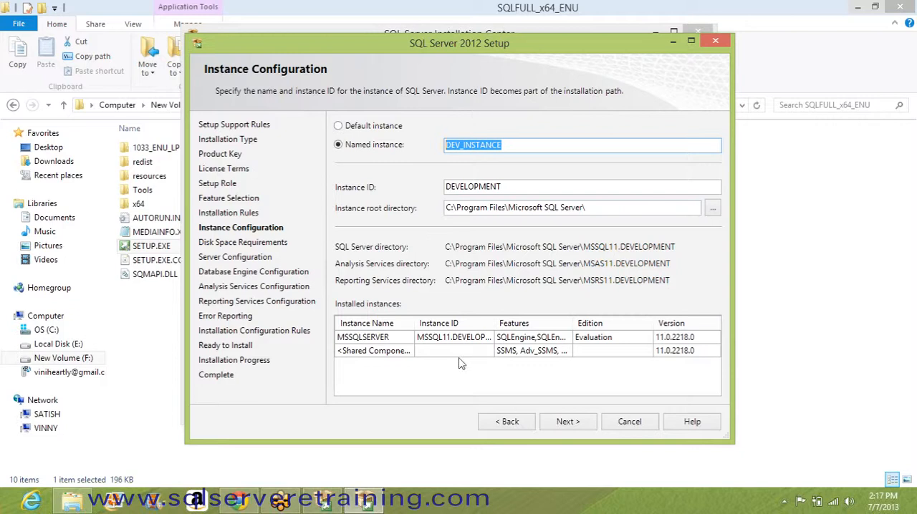
click(568, 422)
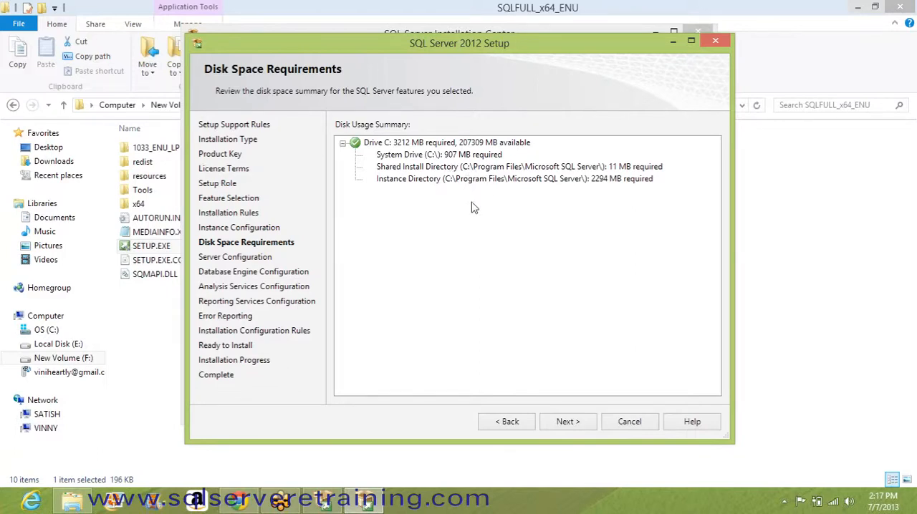
Step: Continue past the disk space summary and keep the proposed service accounts to reach the Database Engine configuration
click(569, 422)
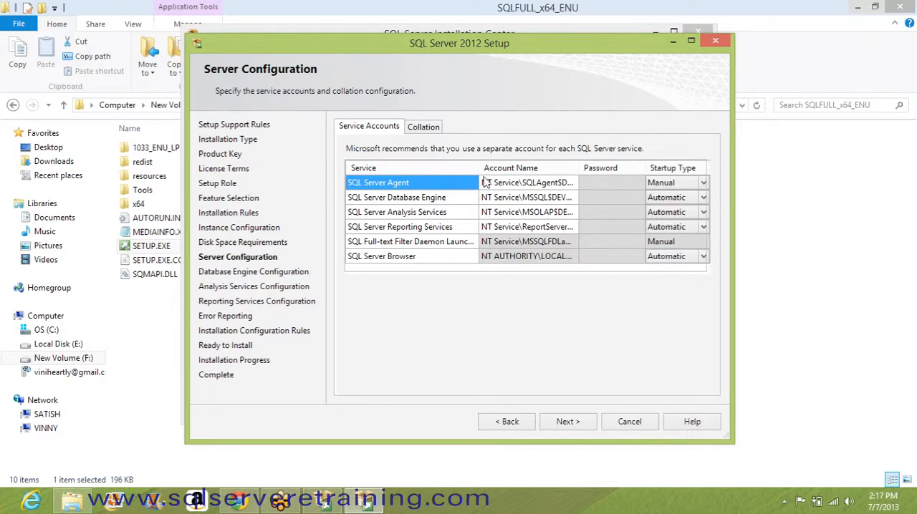
click(534, 199)
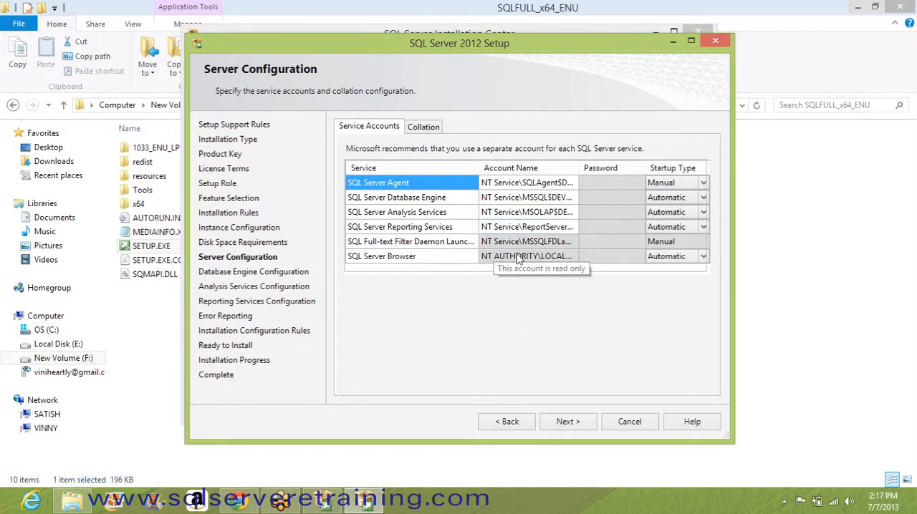
click(569, 421)
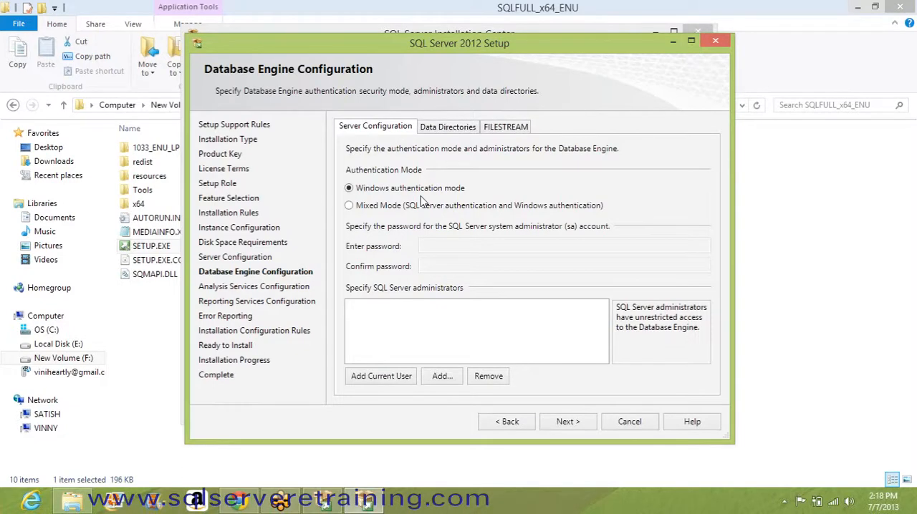
Step: Set the Database Engine authentication to Mixed Mode and enter and confirm the sa account password
click(369, 208)
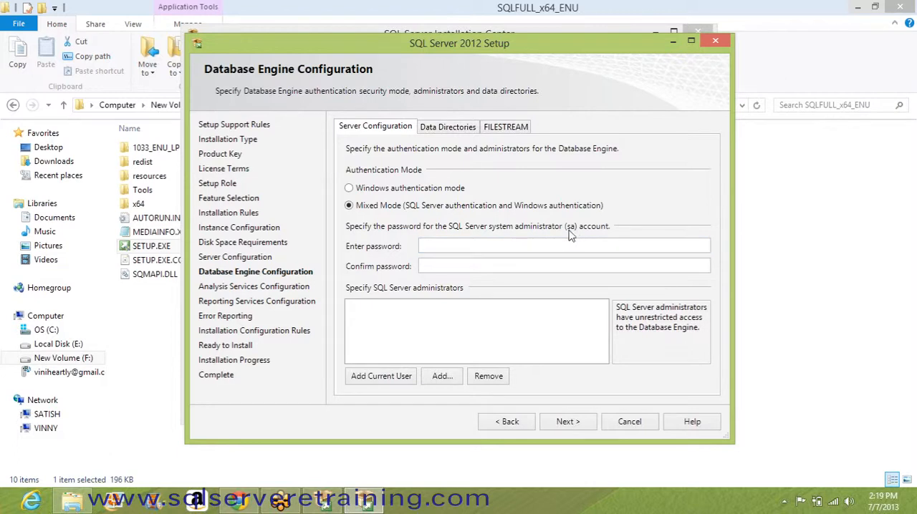
click(460, 247)
key(Caps_Lock)
text(**)
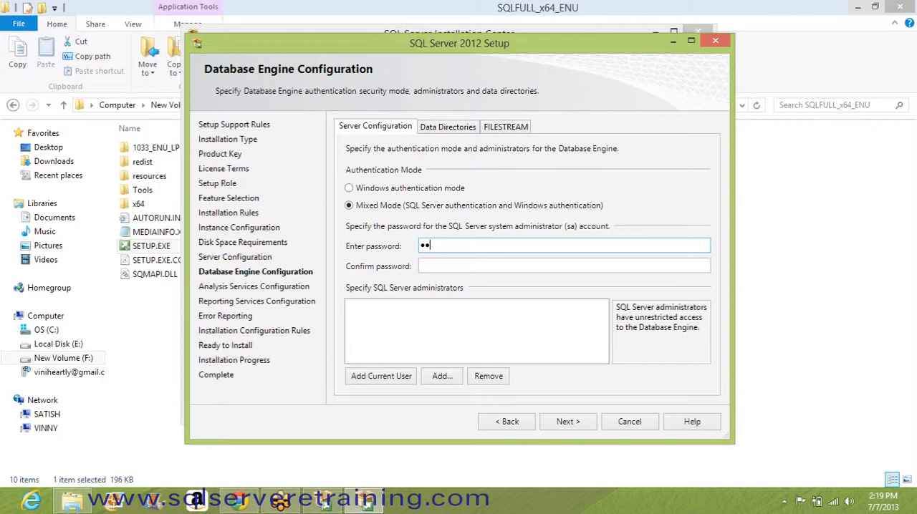
text(*******)
click(456, 265)
text(*****)
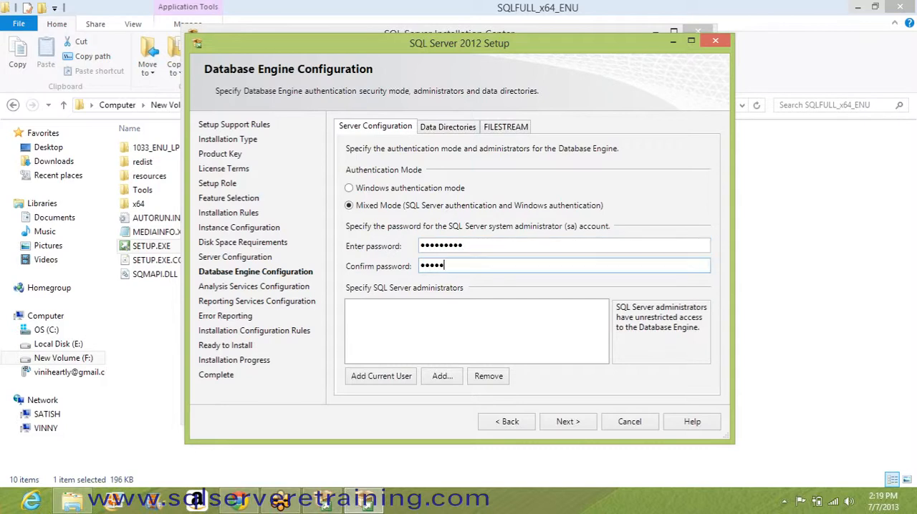
text(****)
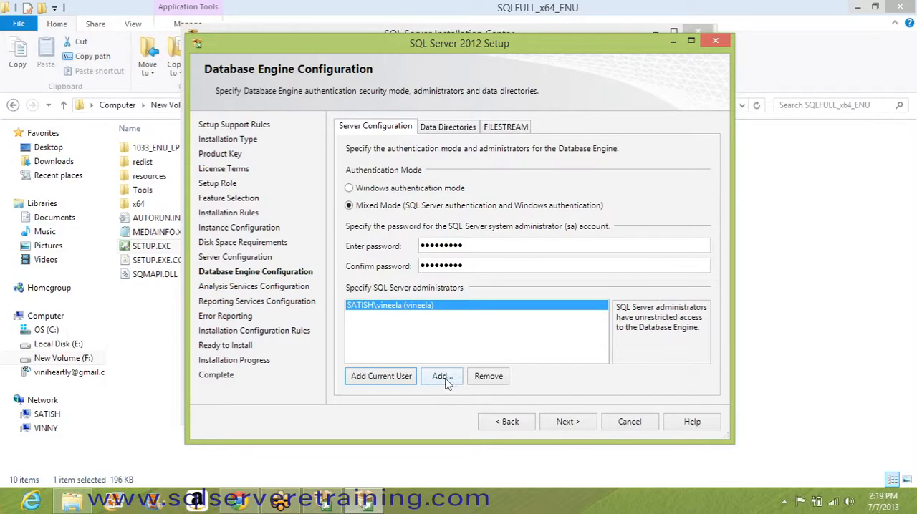
Step: Add the current user as administrator for the Database Engine and Analysis Services, continuing to the Reporting Services configuration
click(565, 424)
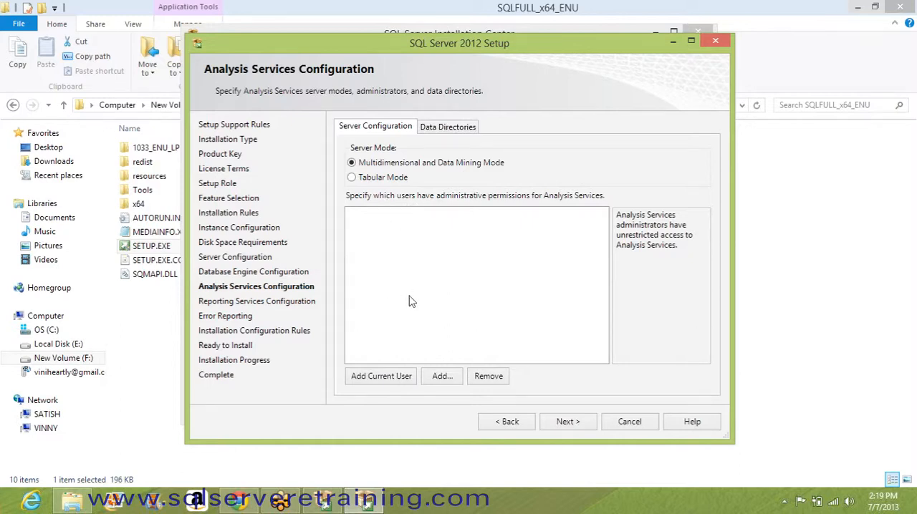
click(382, 376)
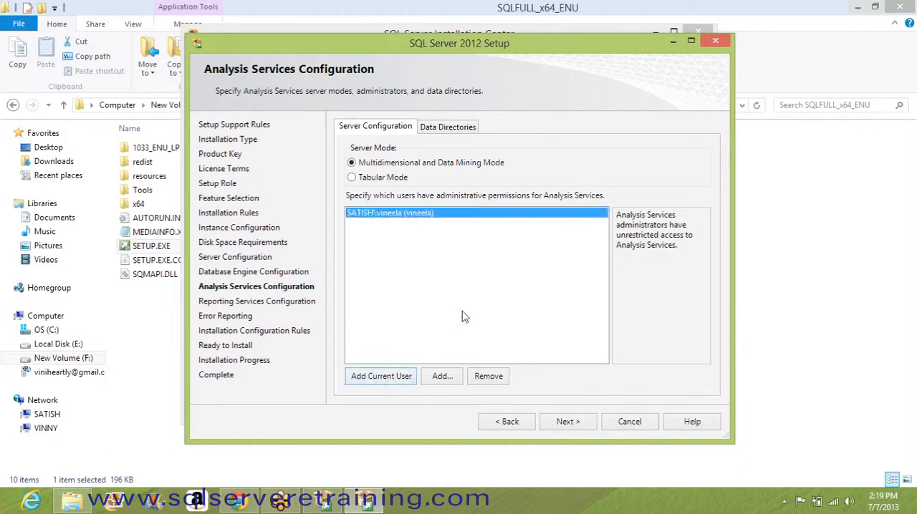
click(554, 422)
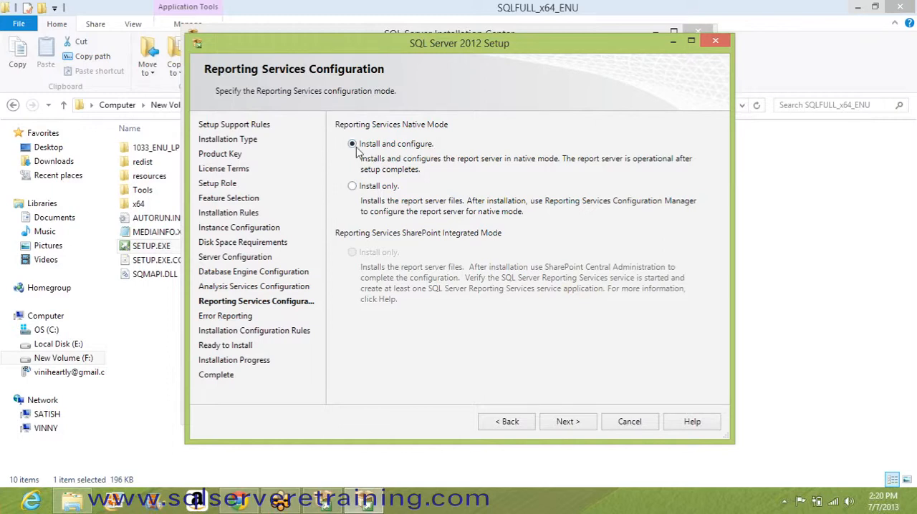
Step: Use the native mode Install and configure option for Reporting Services and continue to error reporting
click(352, 188)
click(353, 145)
click(567, 421)
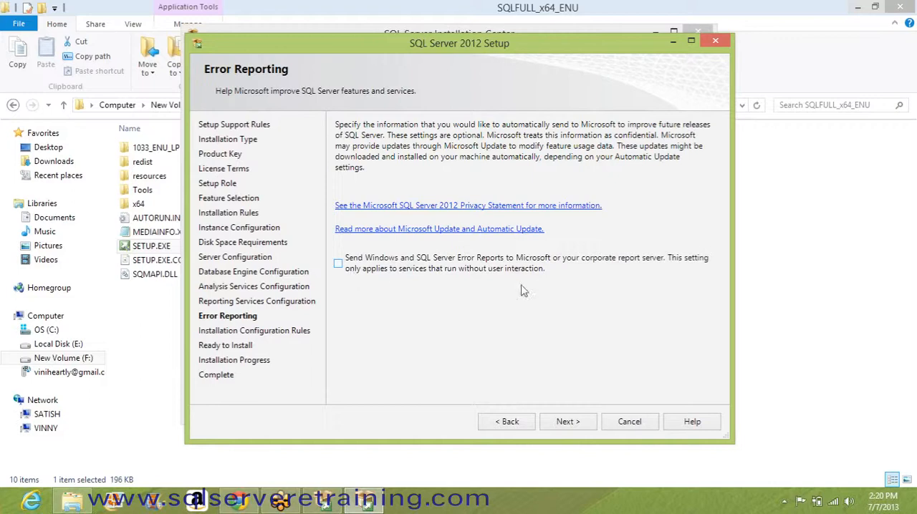
Step: Continue without sending error reports, pass the installation configuration rules and review the Ready to Install summary
click(567, 422)
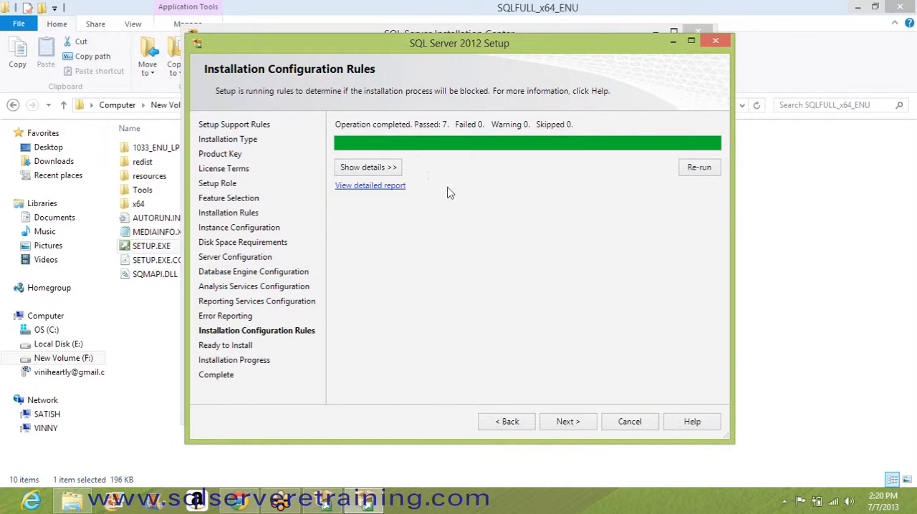
click(561, 422)
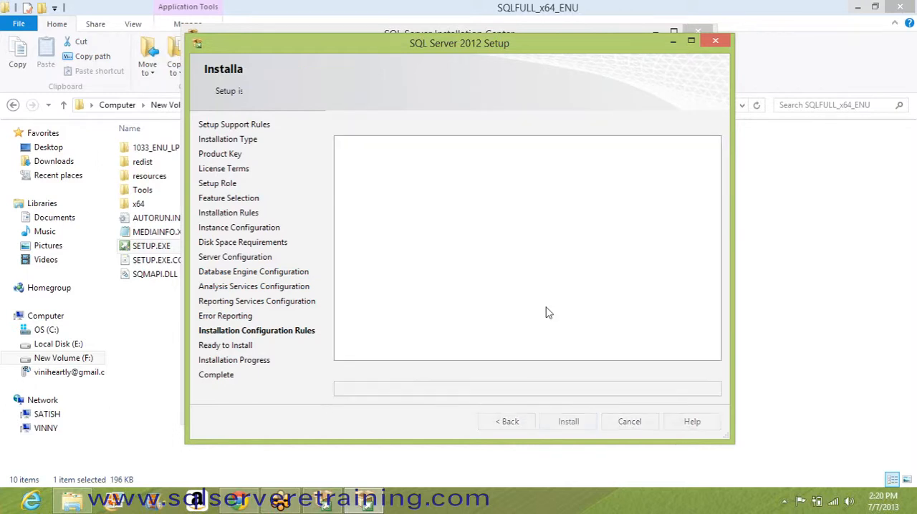
mouse_move(715, 169)
mouse_down()
mouse_move(716, 329)
mouse_move(715, 179)
mouse_up()
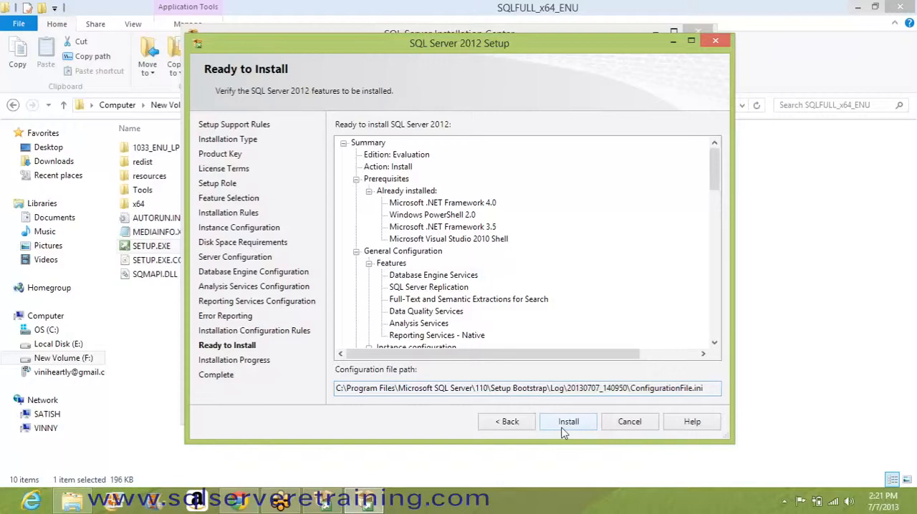
Step: Cancel the SQL Server 2012 setup, confirm quitting and minimize the SQL Server Installation Center
click(629, 424)
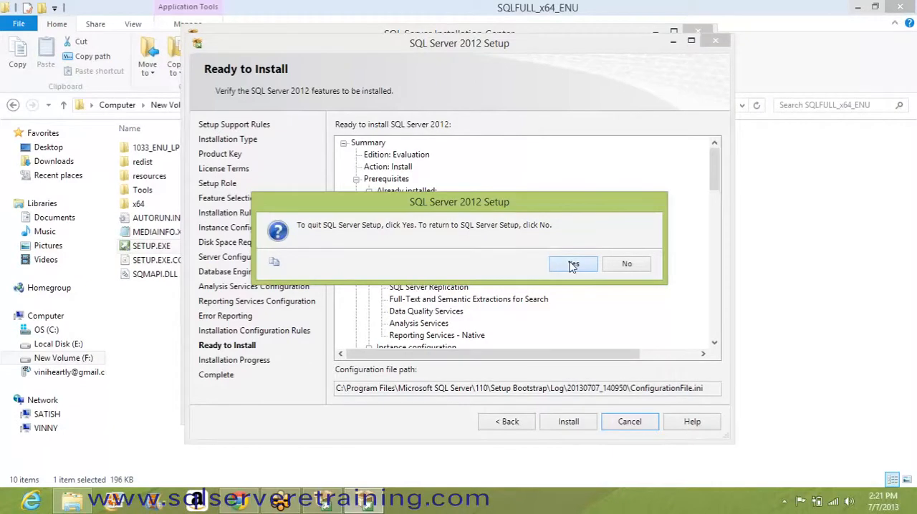
click(572, 265)
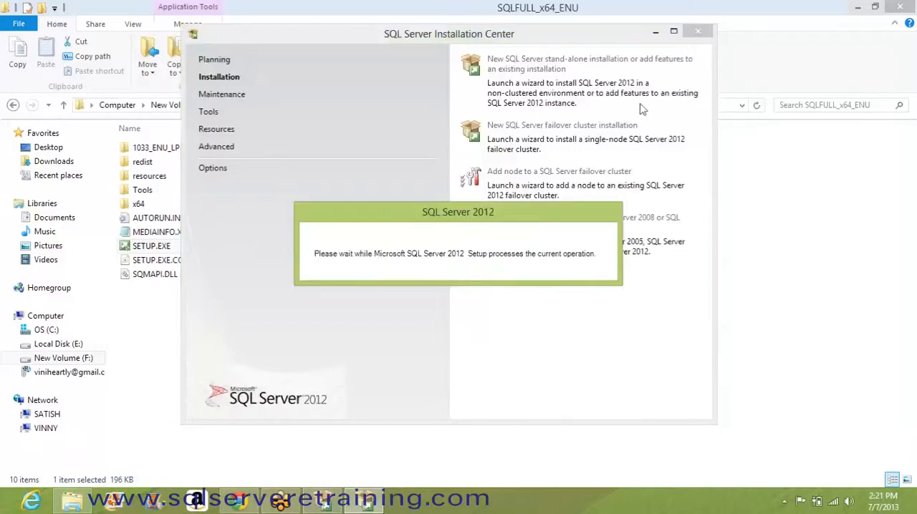
click(656, 33)
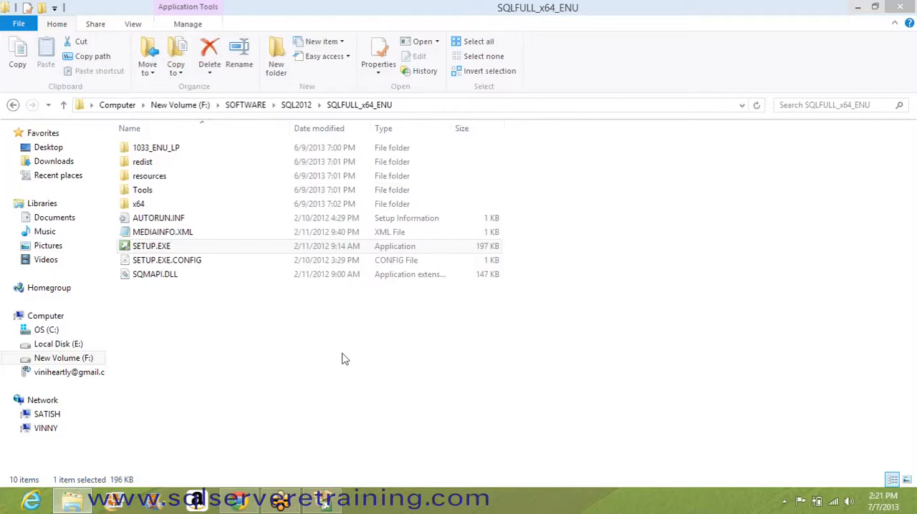
Step: Run services.msc to open the Windows Services console
key(super+r)
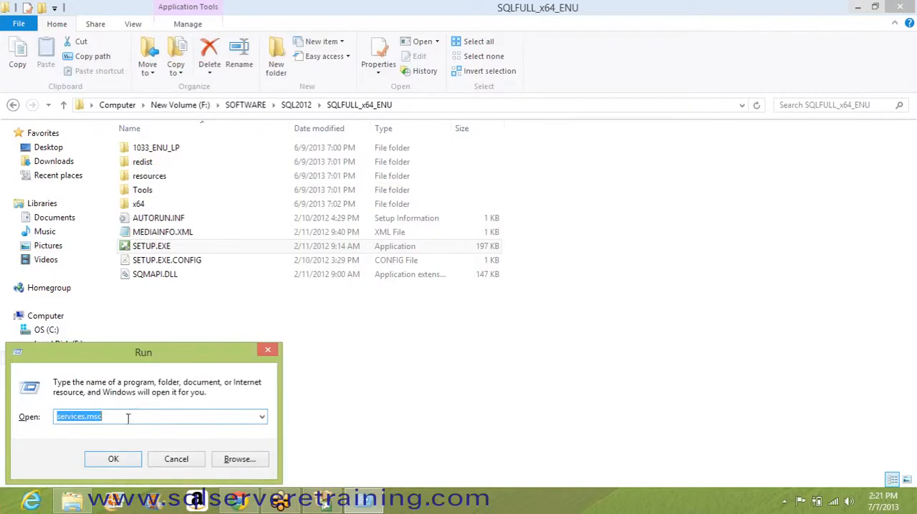
click(128, 418)
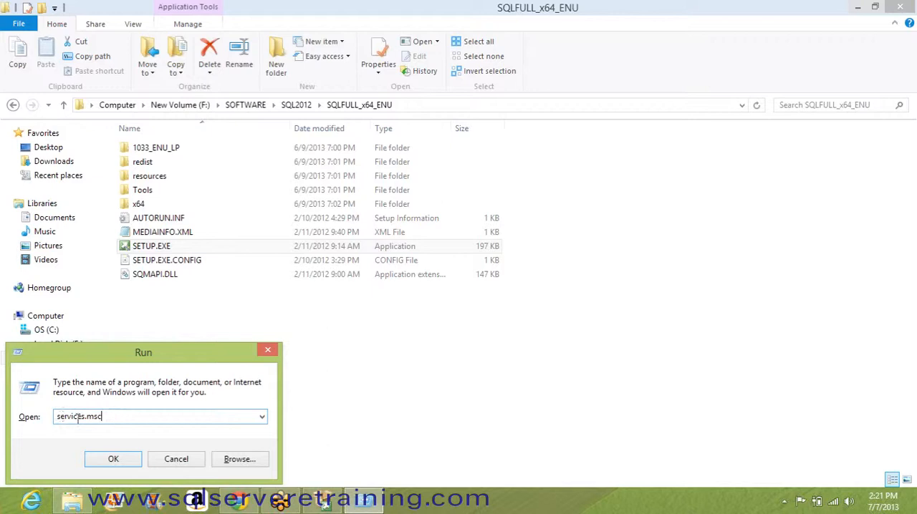
drag(119, 417, 44, 418)
click(131, 418)
click(128, 464)
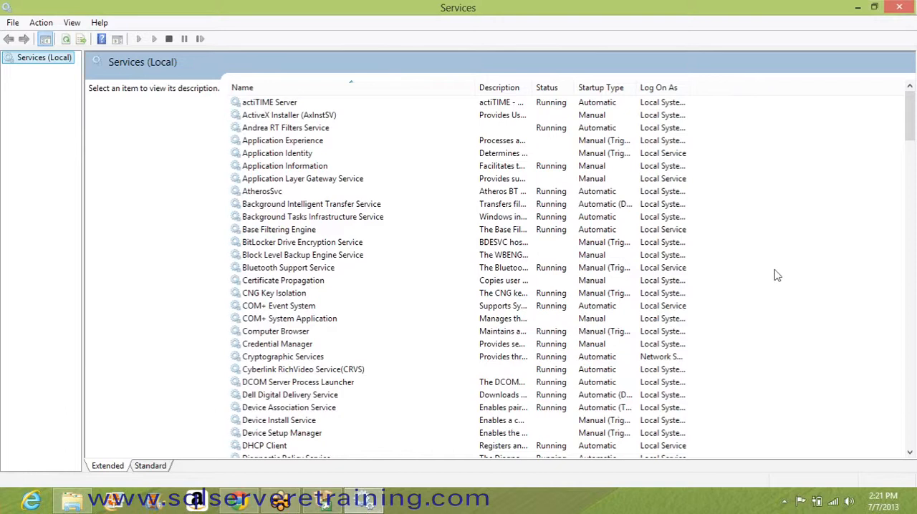
Step: Find the SQL Server (MSSQLSERVER) service in the services list and view its stop, pause and restart commands
scroll(767, 300, down, 6)
scroll(766, 300, down, 20)
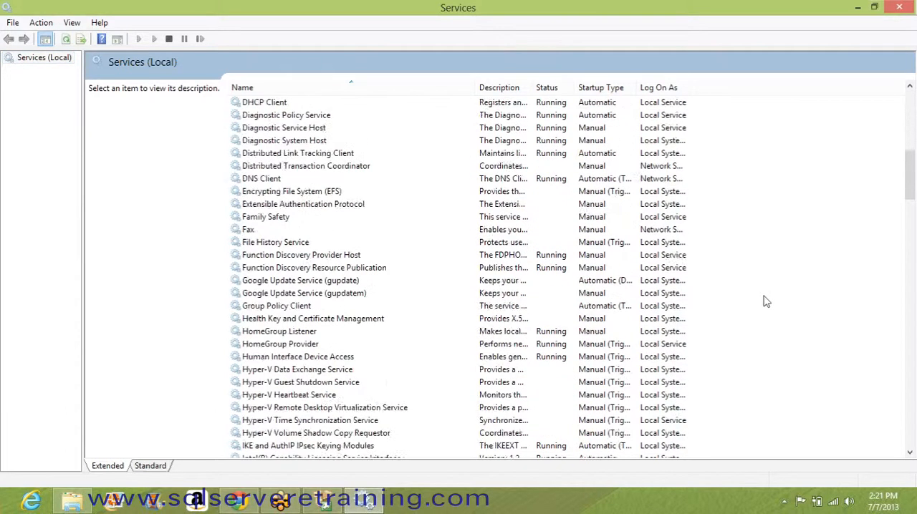
scroll(763, 303, down, 14)
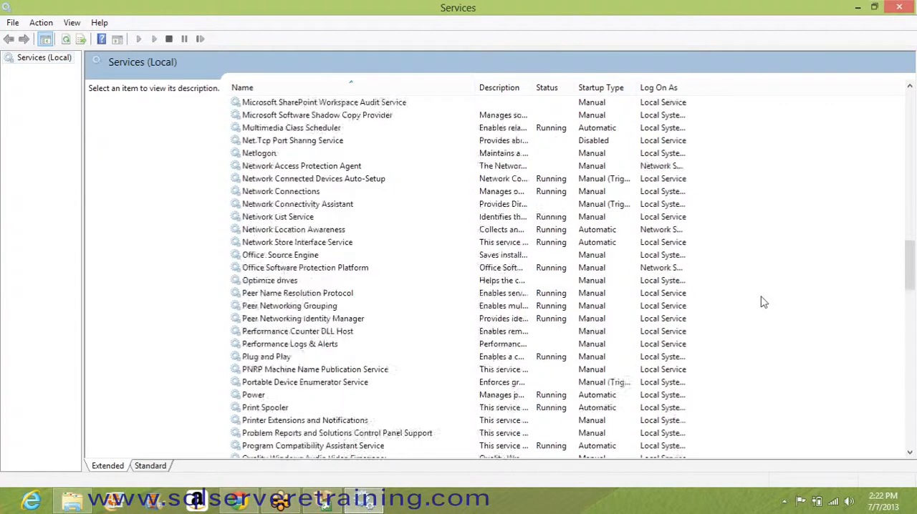
scroll(762, 302, down, 3)
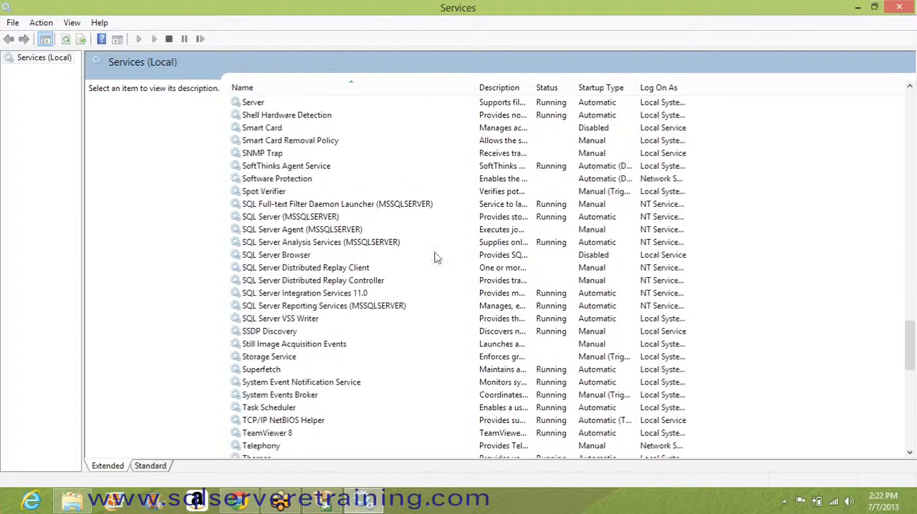
click(315, 219)
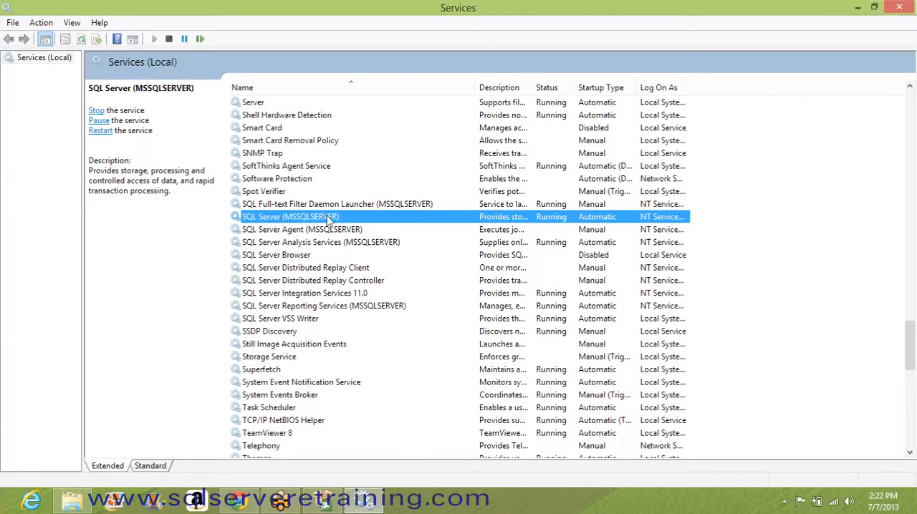
right_click(550, 222)
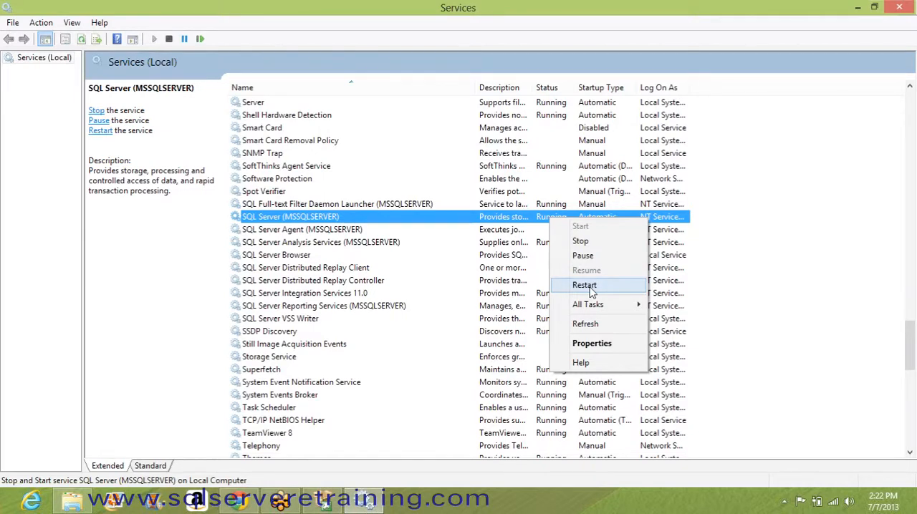
click(312, 229)
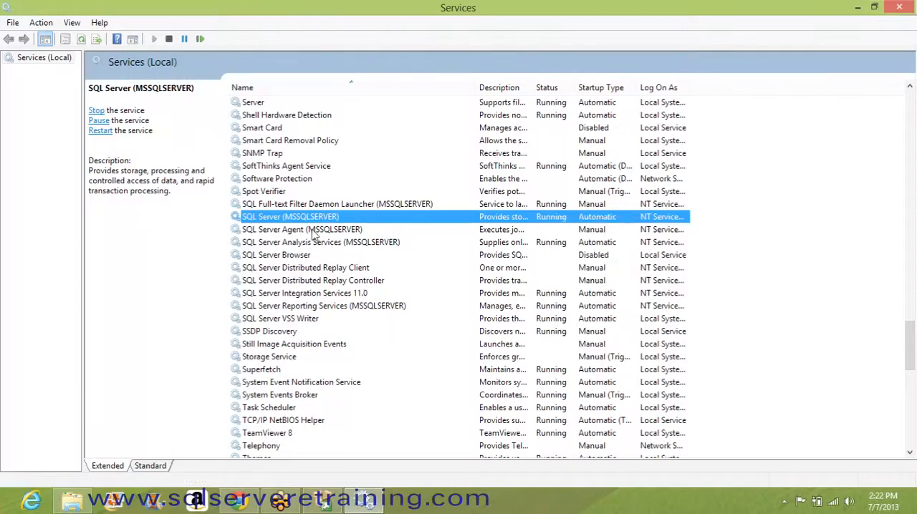
Step: Look through the SQL Server Agent, Analysis Services, Browser and SQL Server (MSSQLSERVER) services, then minimize the Services console
click(312, 231)
click(308, 242)
click(298, 256)
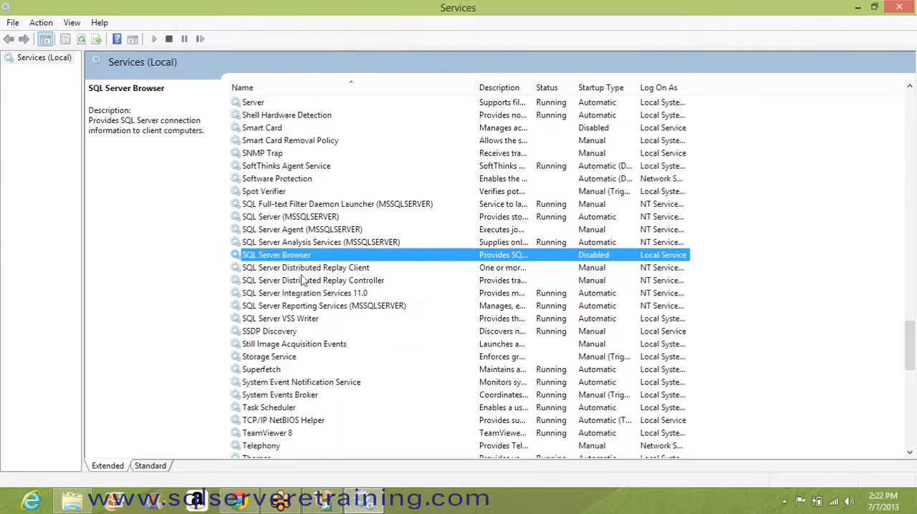
click(297, 219)
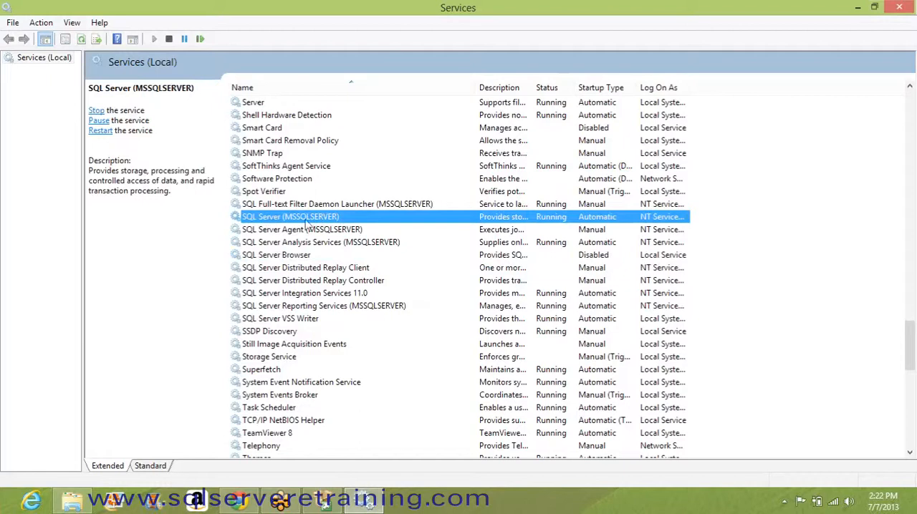
click(855, 6)
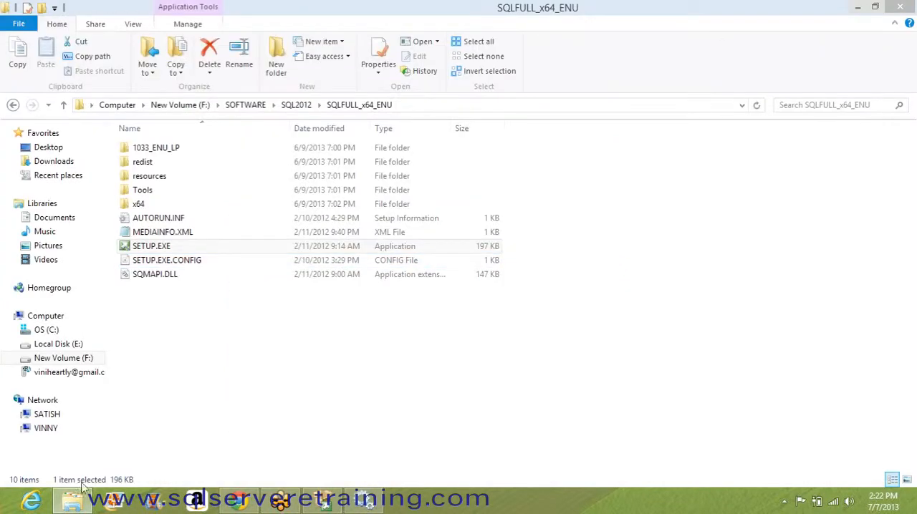
Step: Find SQL Server Management Studio among the installed SQL Server tools on the Start screen and launch it
click(14, 501)
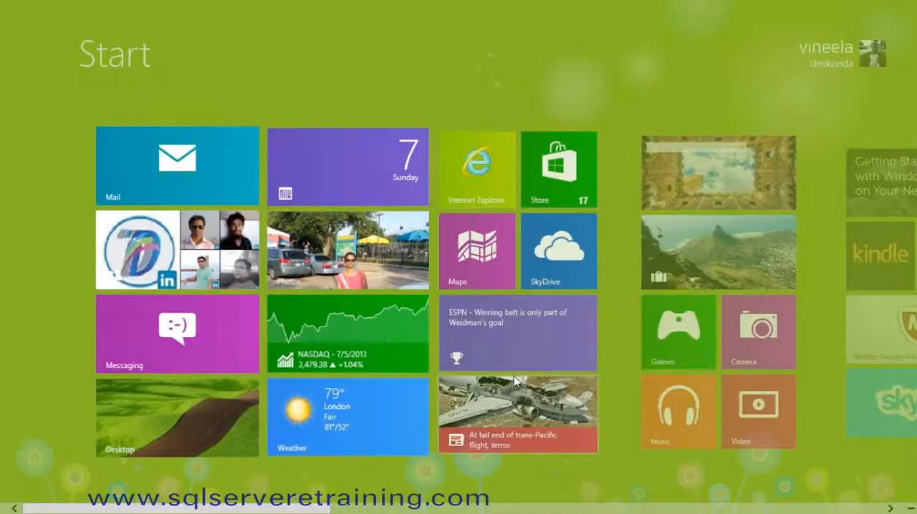
scroll(514, 376, down, 5)
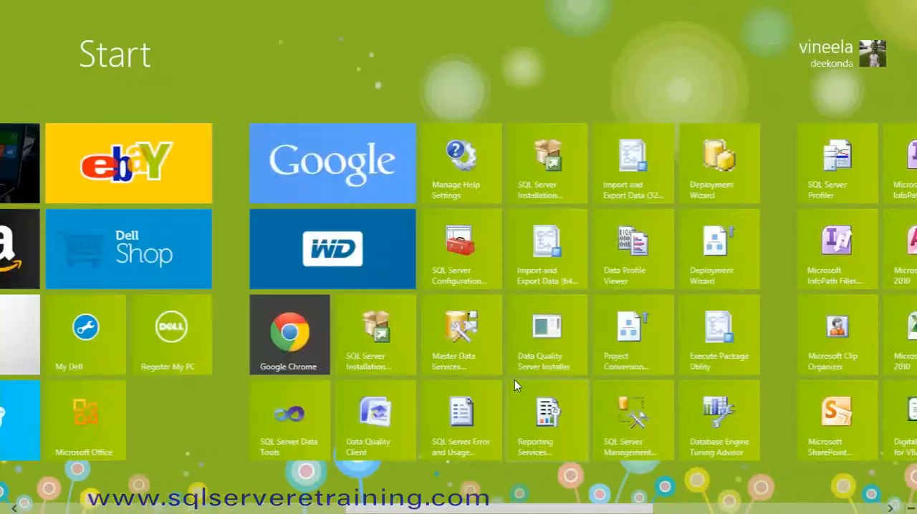
scroll(514, 386, down, 2)
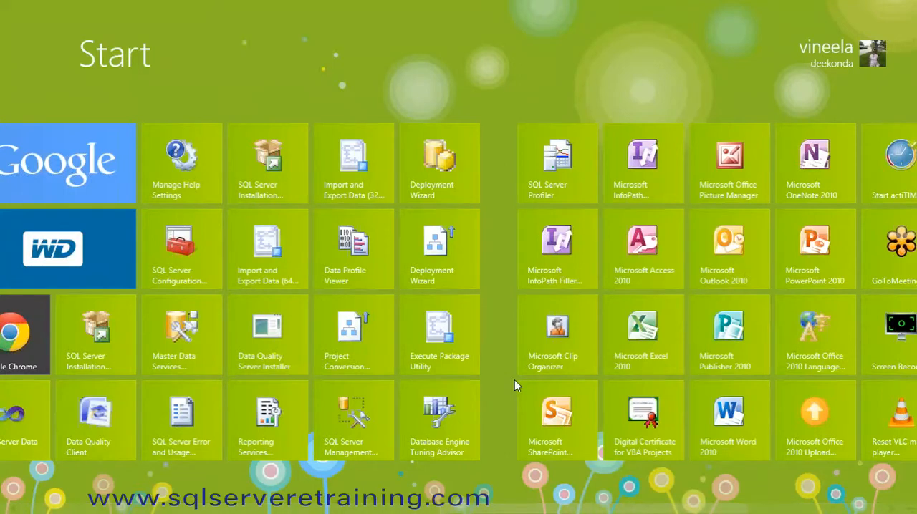
scroll(514, 385, down, 1)
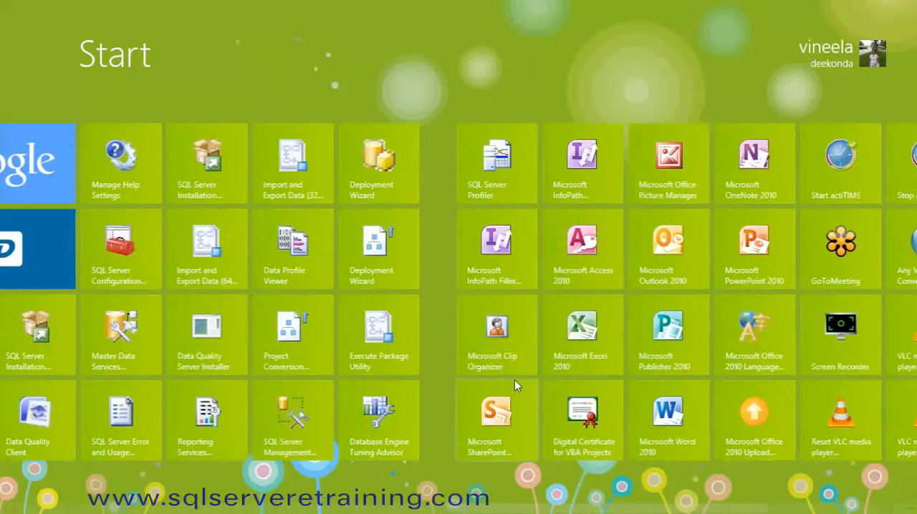
scroll(514, 385, up, 1)
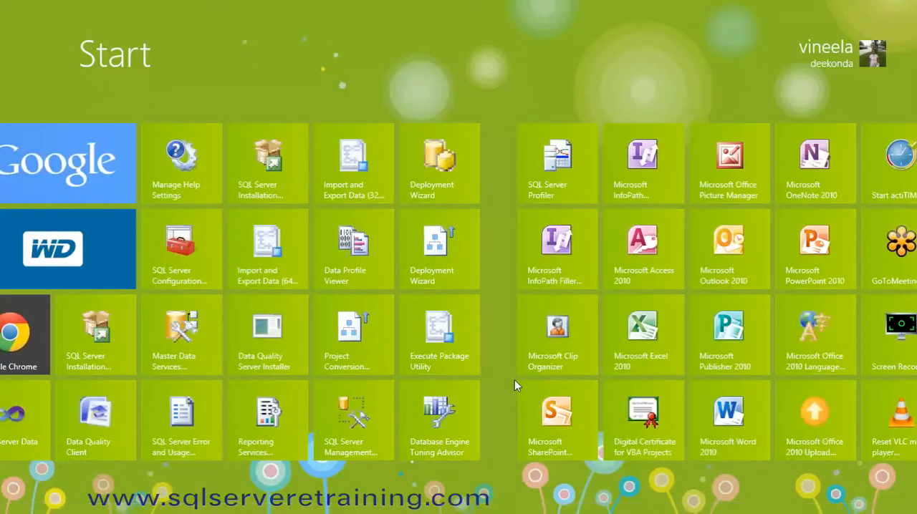
click(356, 418)
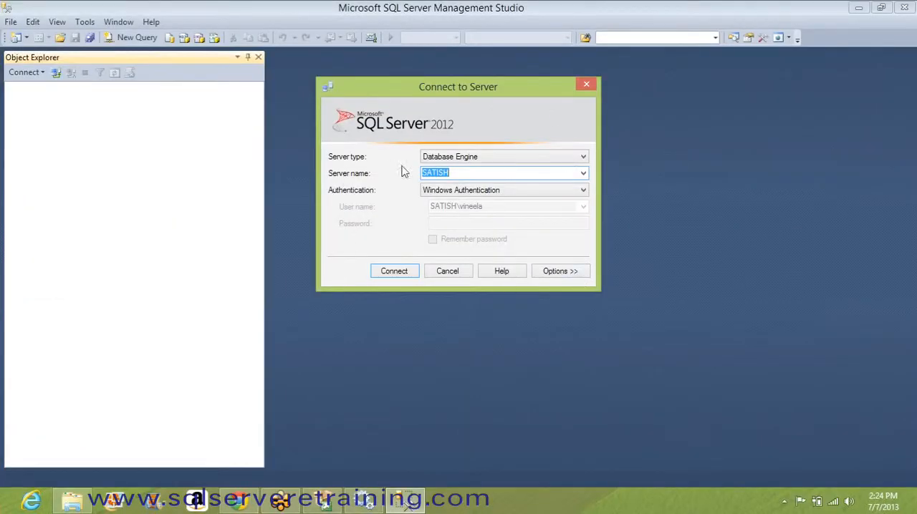
Step: Review the available server types for the connection and keep Database Engine selected
click(459, 161)
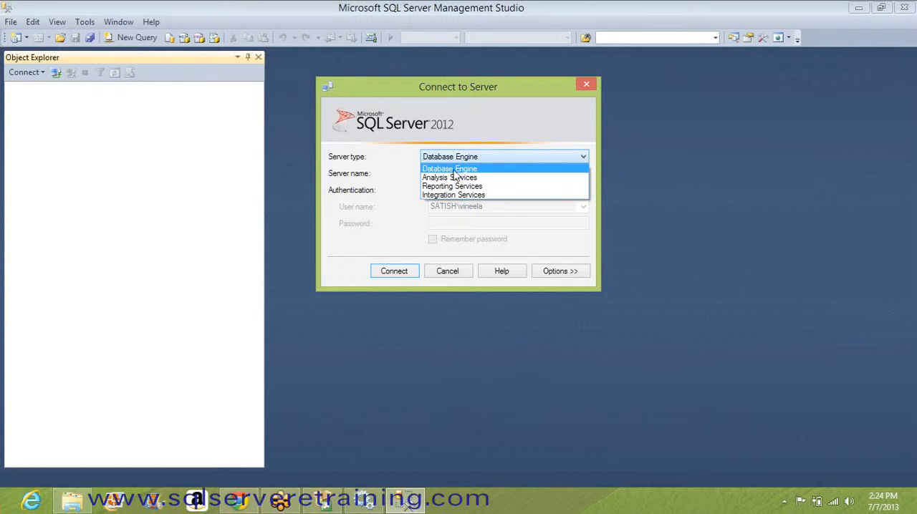
click(456, 169)
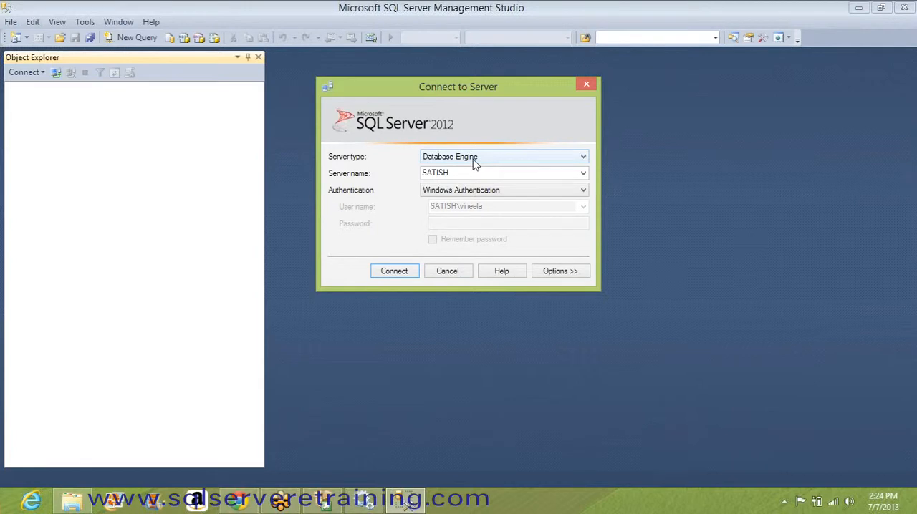
click(473, 163)
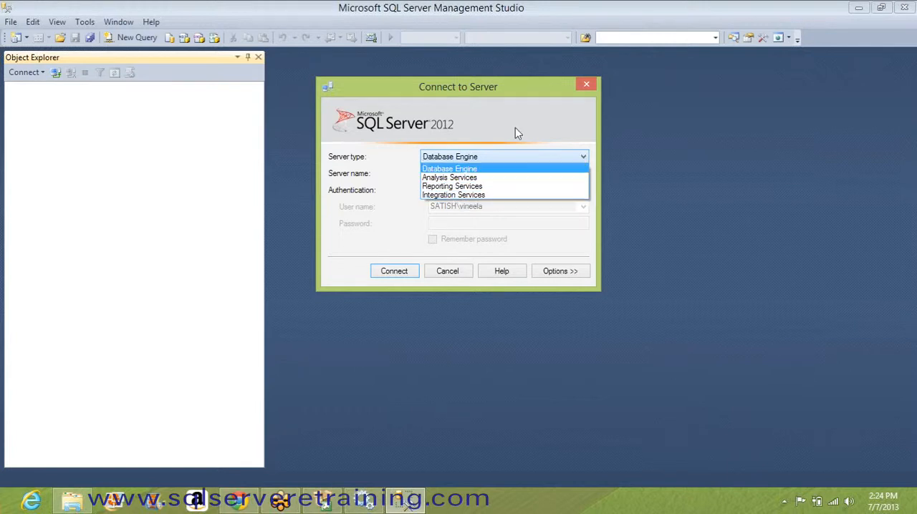
click(464, 170)
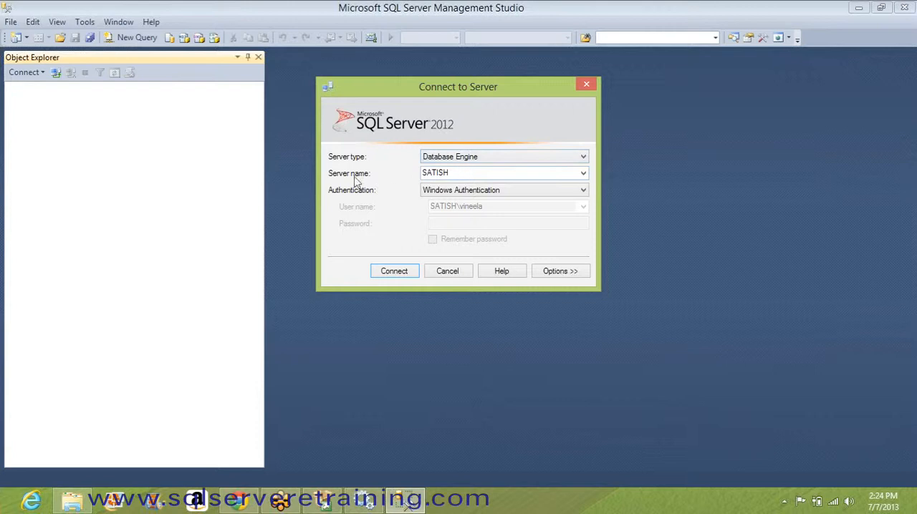
Step: Try adding a backslash after the server name in the Connect to Server dialog, then remove it
click(455, 172)
drag(514, 173, 405, 174)
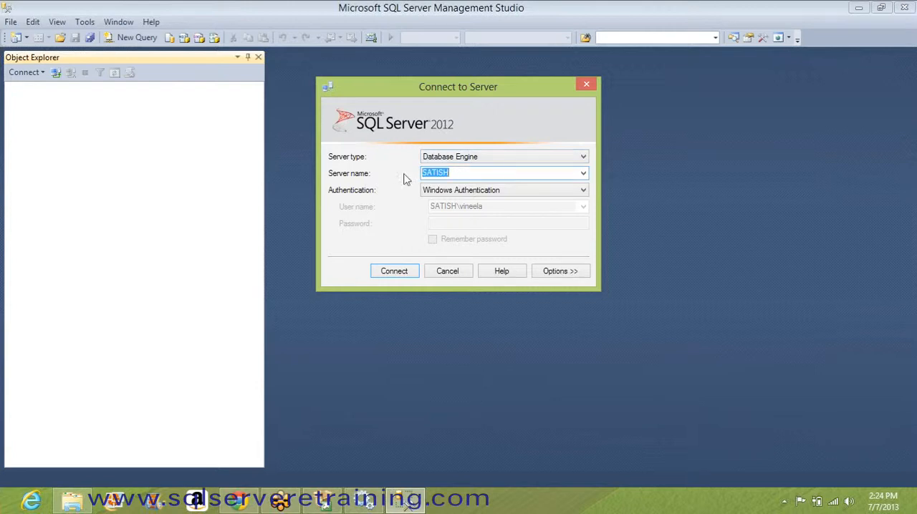
click(469, 174)
drag(478, 173, 416, 173)
click(475, 177)
text(\)
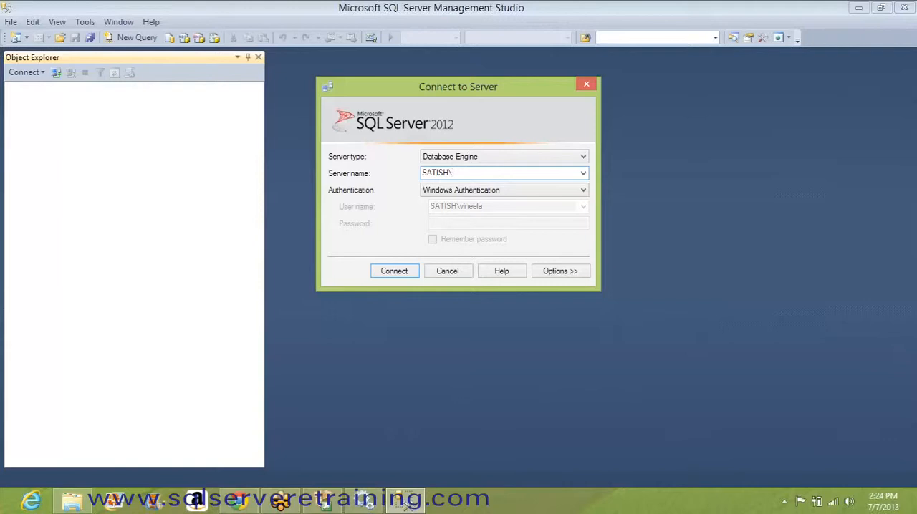
key(BackSpace)
Step: Review the authentication options and try SQL Server Authentication with the login sa, leaving the password empty
click(469, 195)
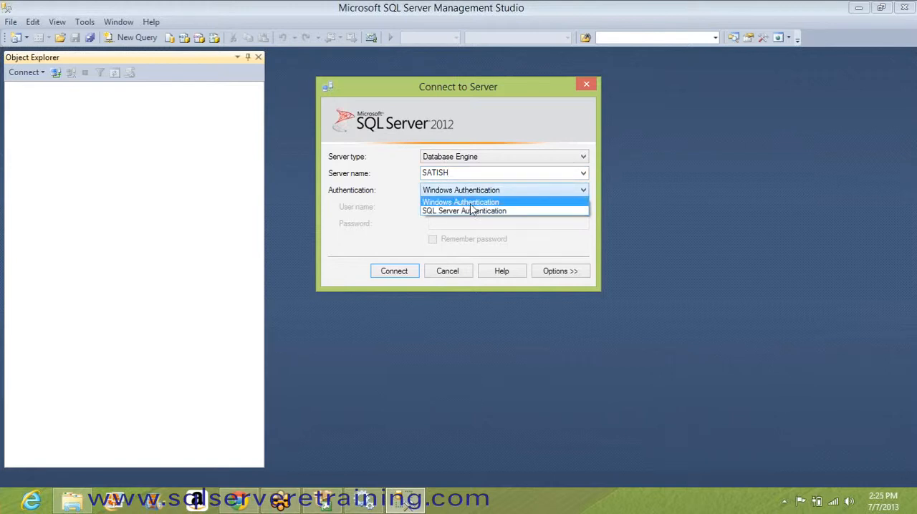
click(462, 202)
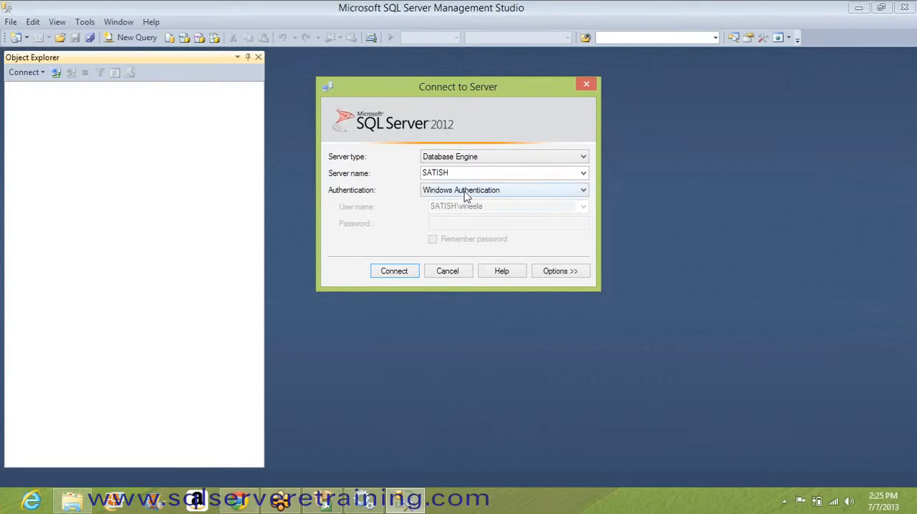
click(466, 190)
click(461, 212)
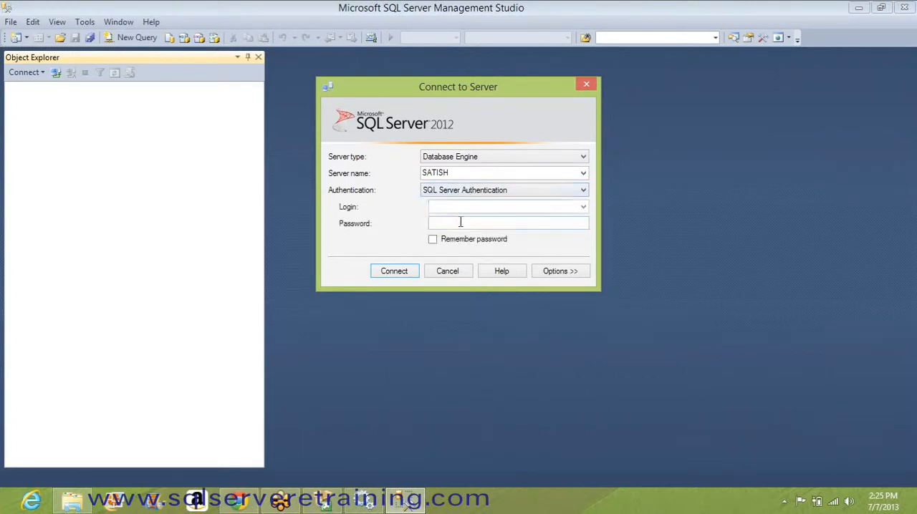
click(461, 207)
text(sa)
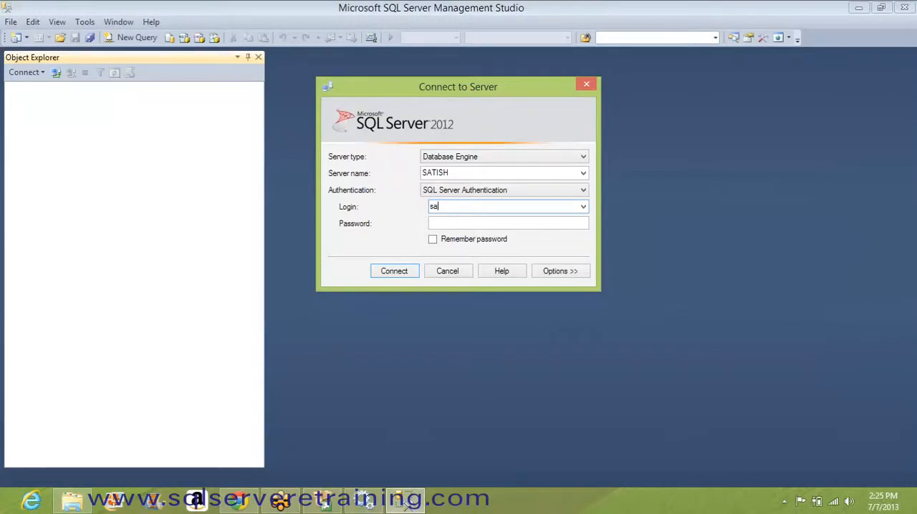
click(455, 224)
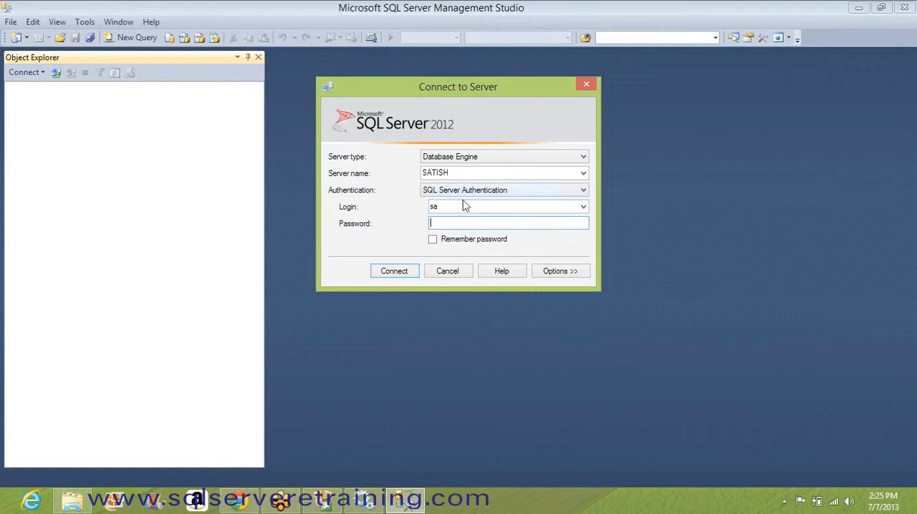
double_click(454, 207)
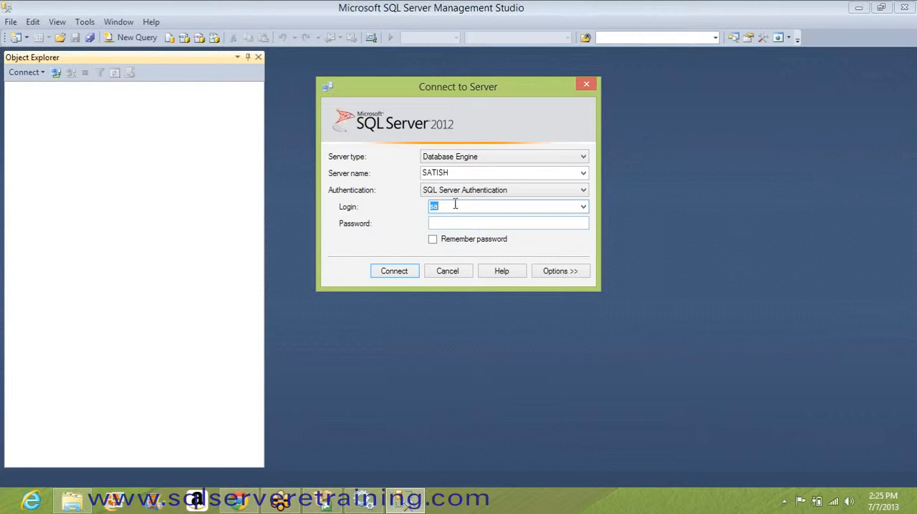
Step: Set the authentication to Windows Authentication and connect to the local Database Engine server
click(455, 194)
click(457, 201)
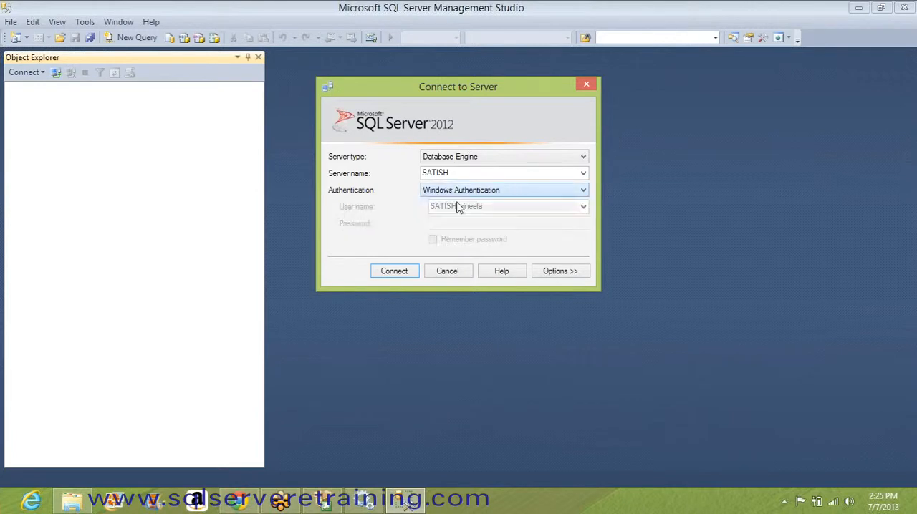
click(396, 272)
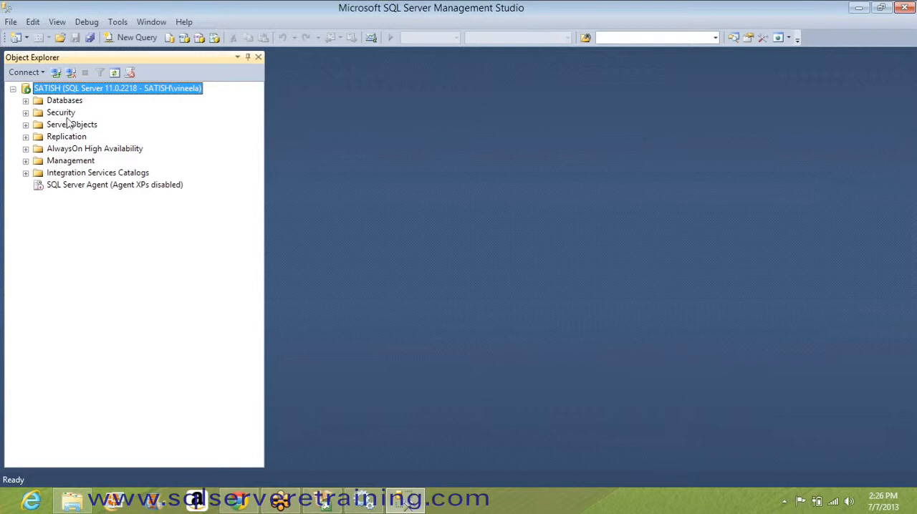
Step: Expand the server's Databases folder in Object Explorer and view the contents of System Databases, collapsing that subfolder again
click(26, 102)
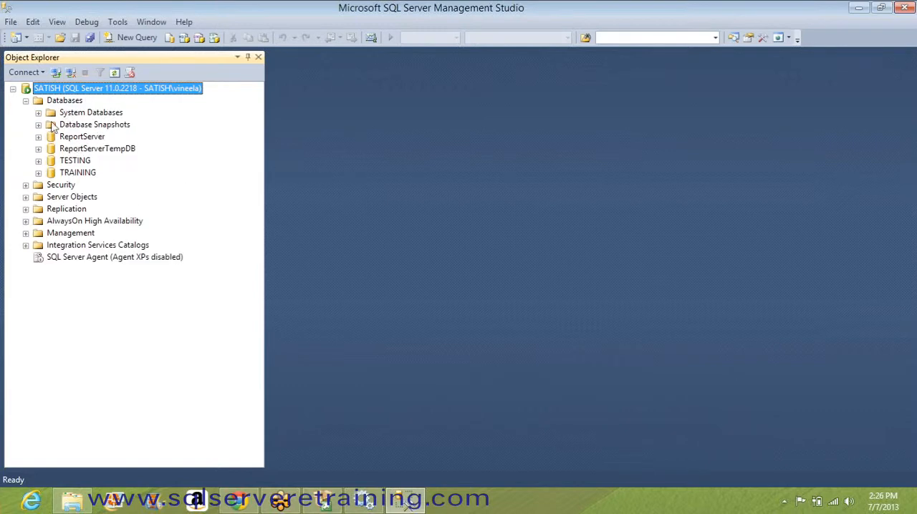
click(38, 113)
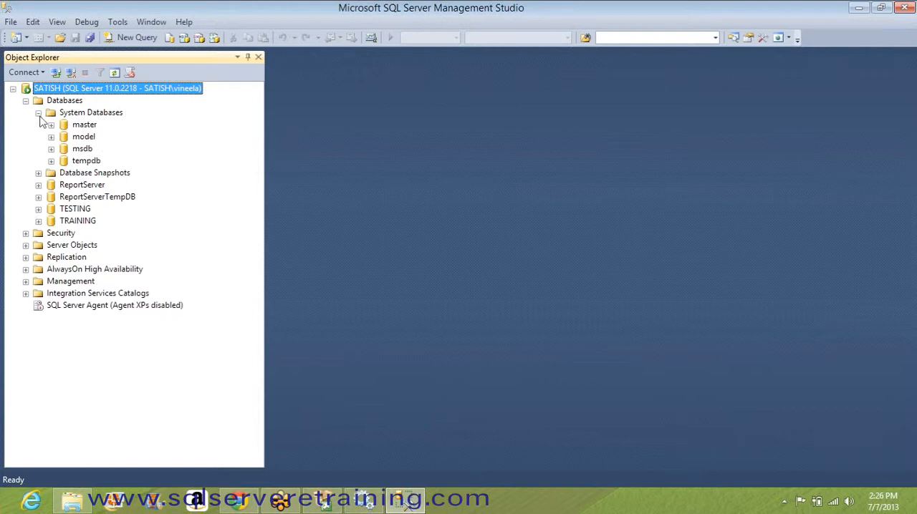
click(38, 114)
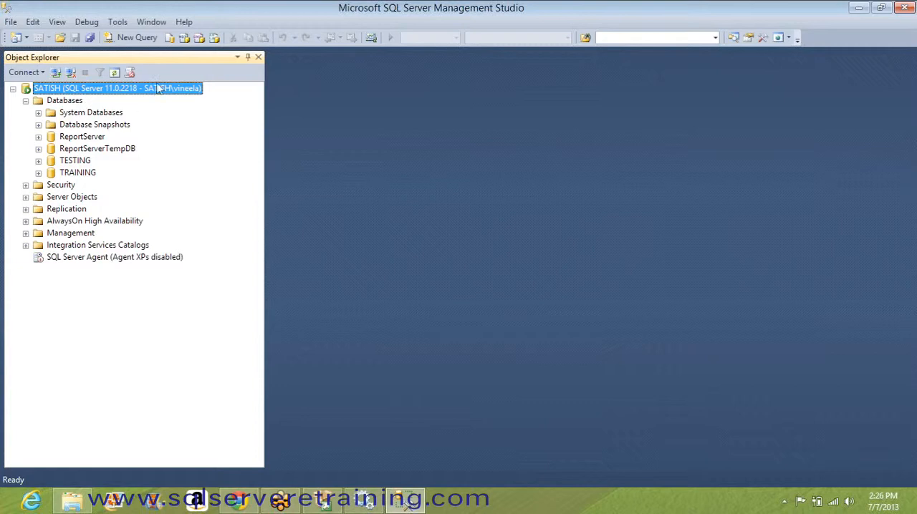
Step: Look over the available menu commands and open a new query window on the connected server
click(57, 22)
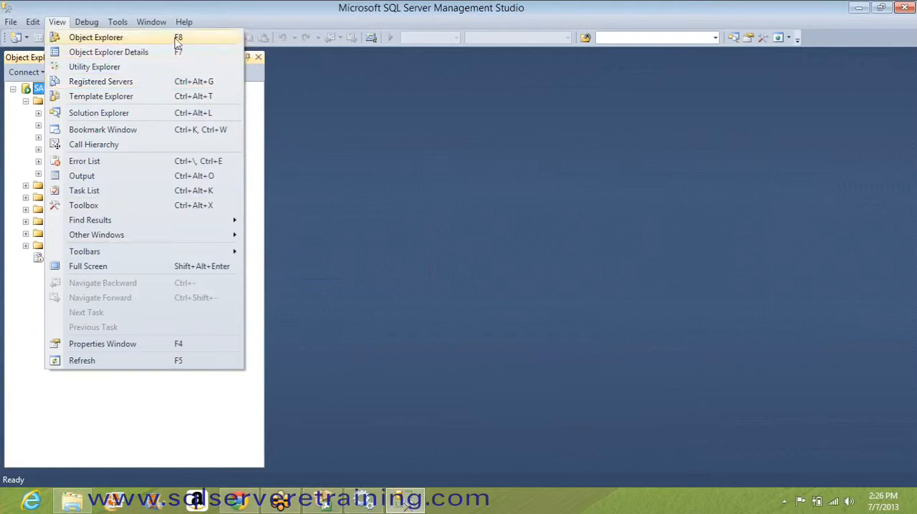
click(187, 5)
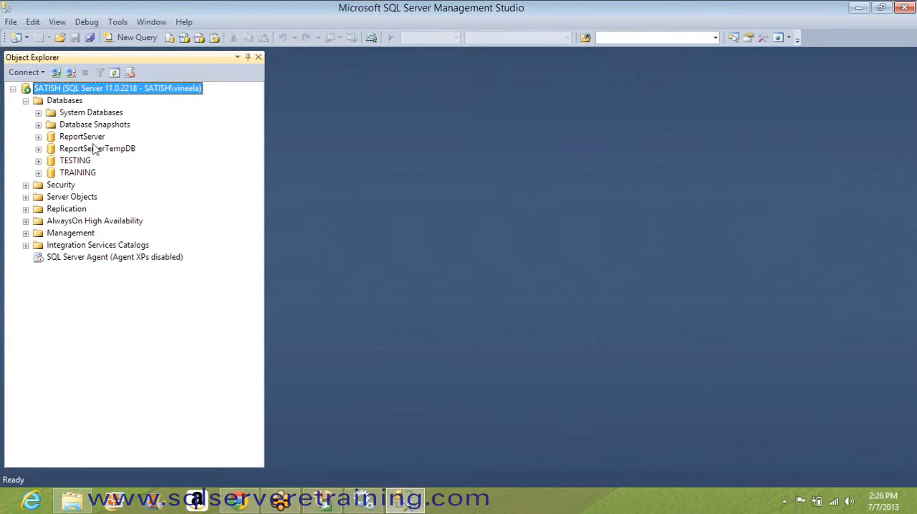
click(127, 40)
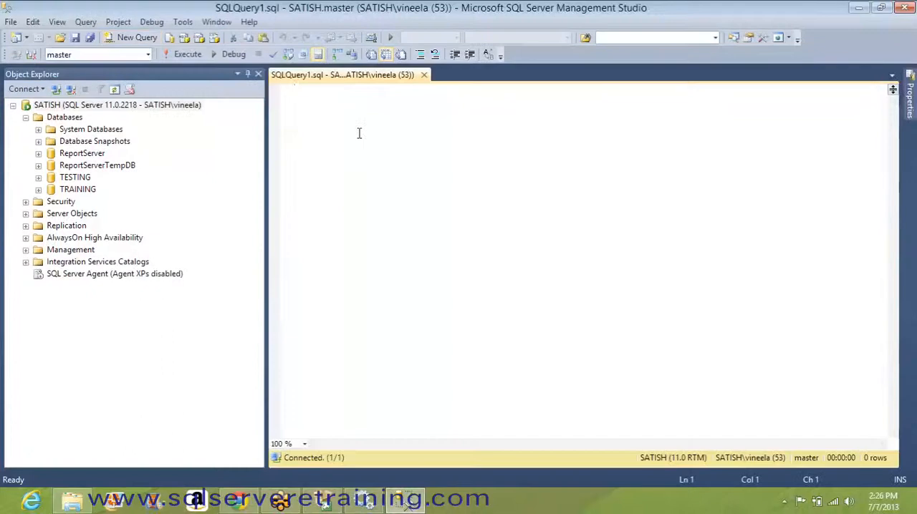